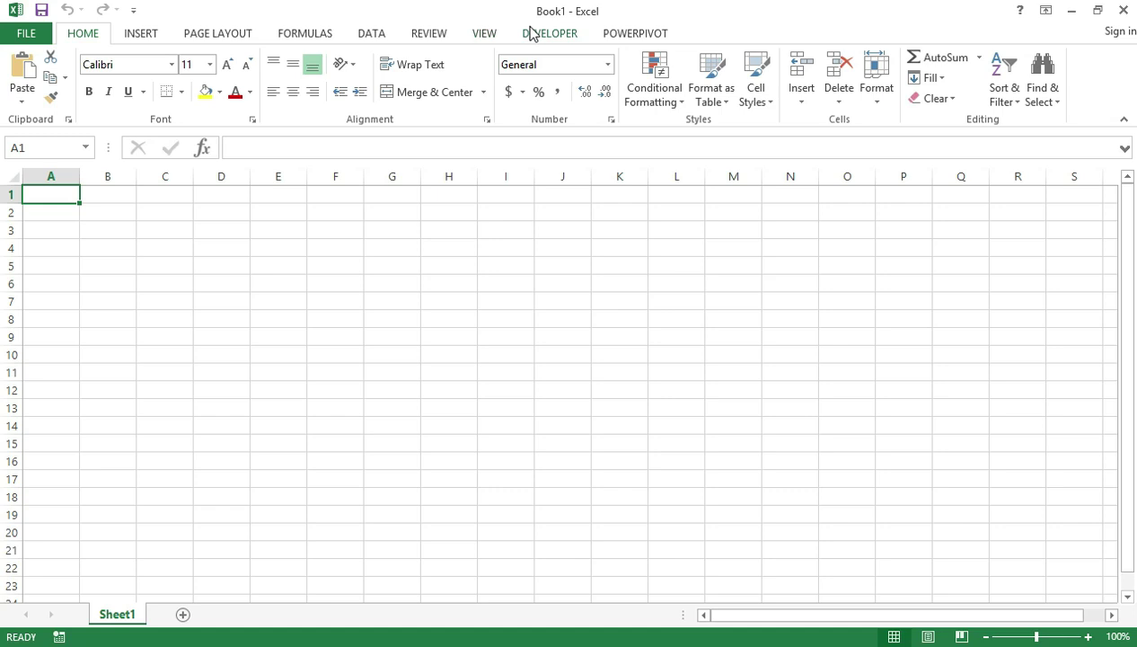
Set up a new macro named LearnExcel with the shortcut Ctrl+Shift+S, stored in This Workbook
{"action": "left_click", "coordinate": [530, 32]}
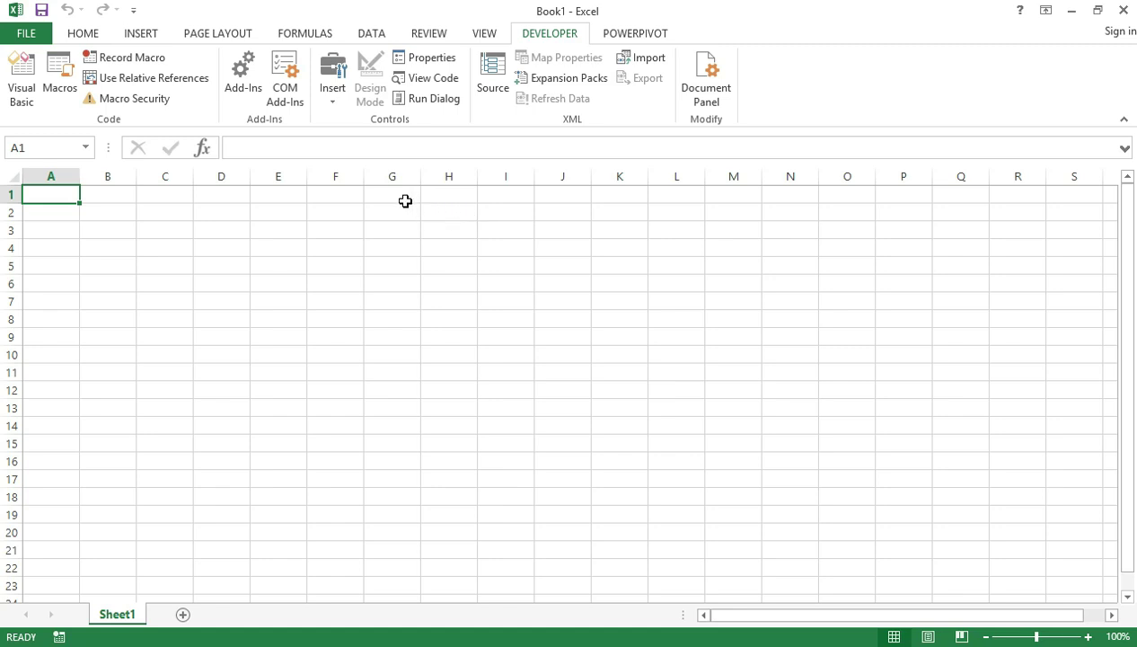
{"action": "left_click", "coordinate": [135, 59]}
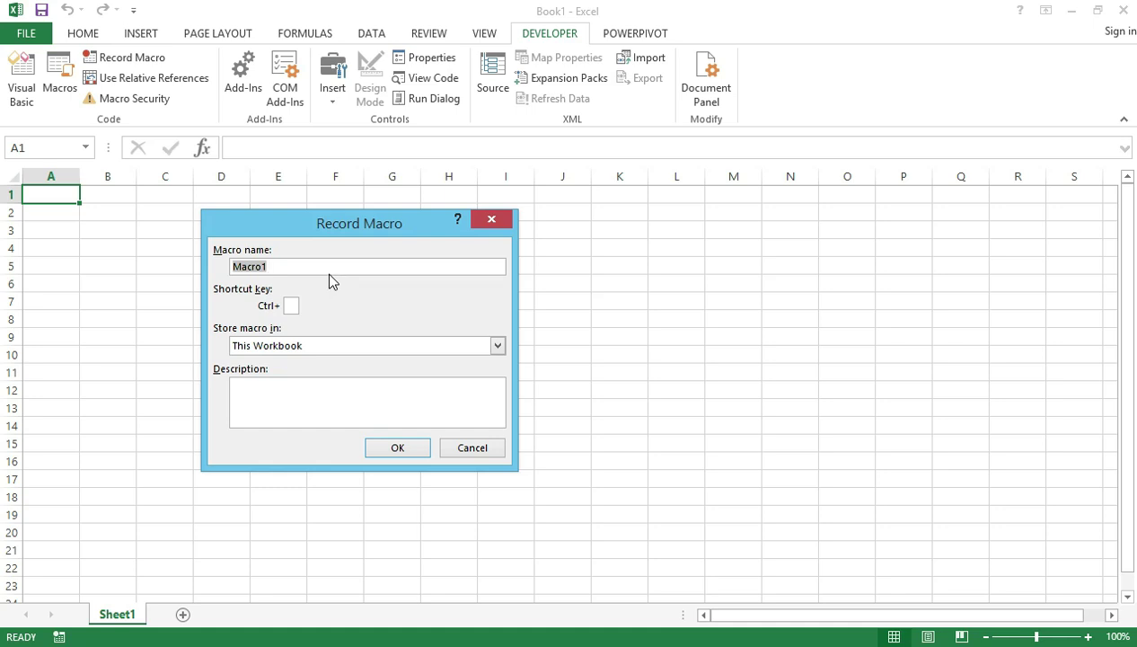
{"action": "type", "text": "LearnExcel"}
{"action": "left_click", "coordinate": [290, 304]}
{"action": "type", "text": "S"}
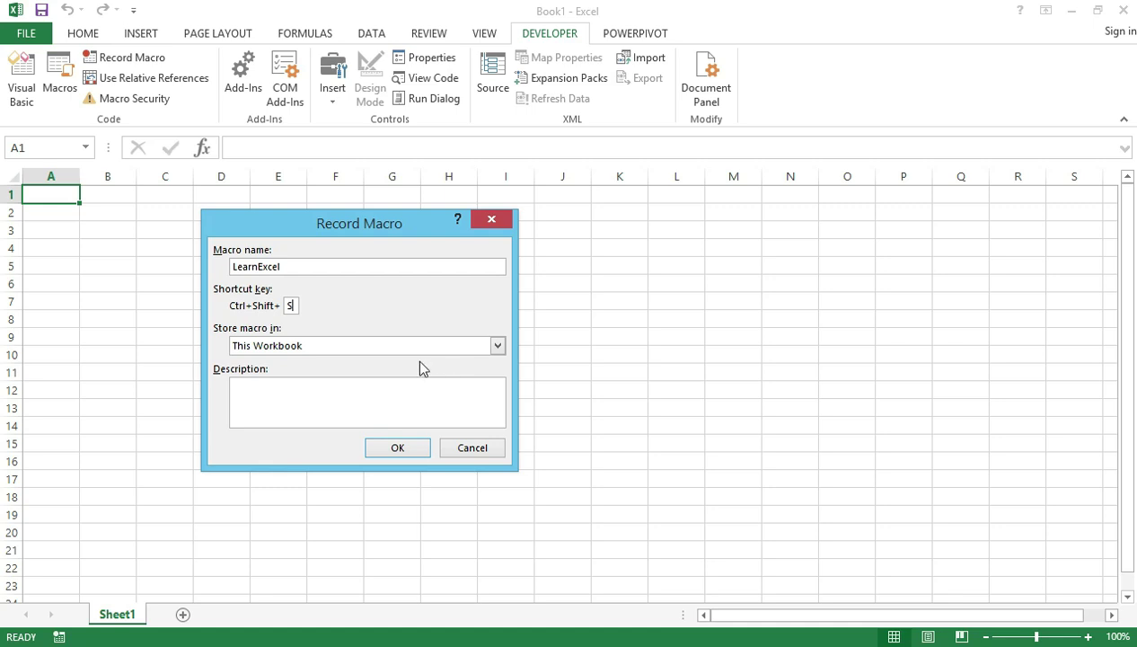
{"action": "left_click", "coordinate": [497, 346]}
{"action": "left_click", "coordinate": [496, 348]}
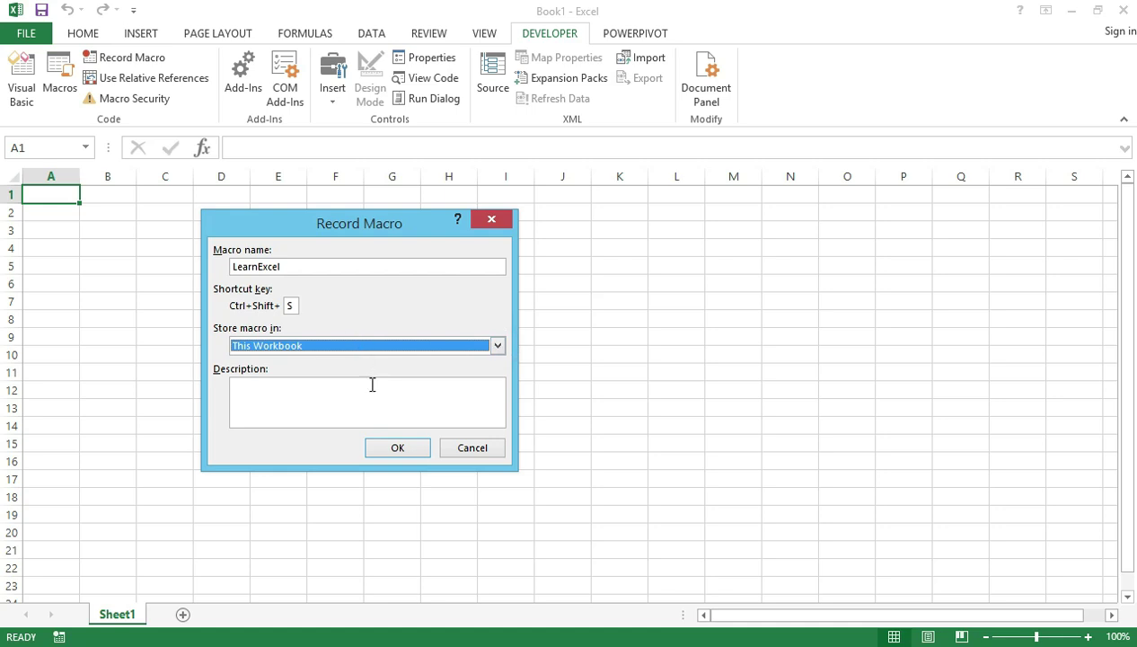
Copy the macro name LearnExcel into the macro's description and start recording
{"action": "left_click", "coordinate": [356, 413]}
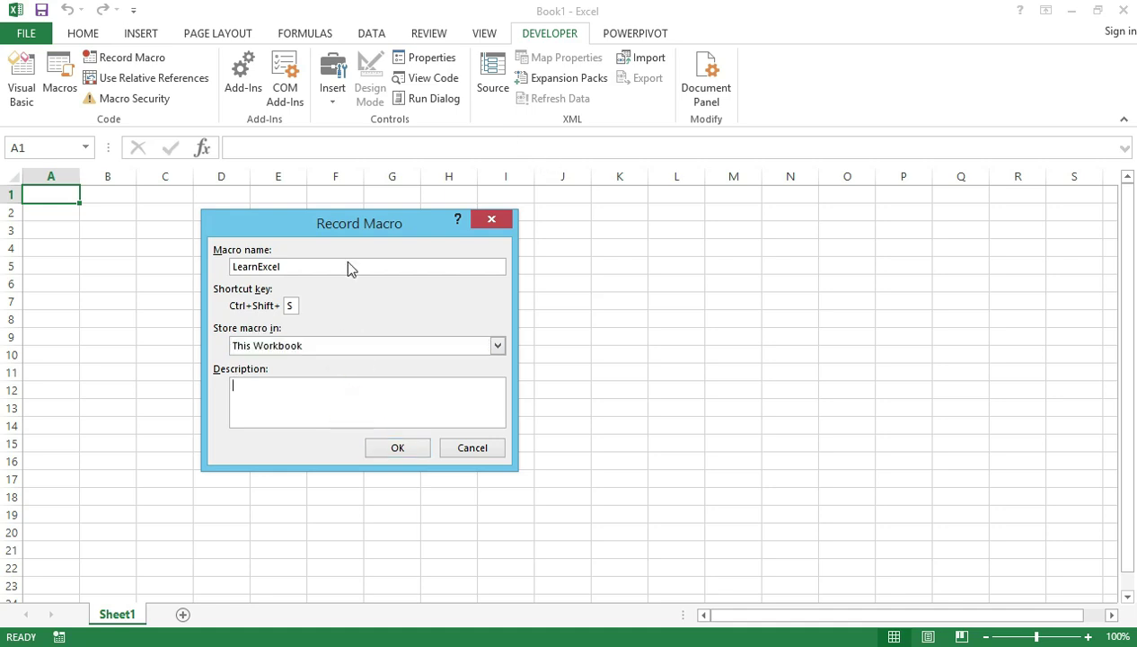
{"action": "left_click_drag", "start_coordinate": [320, 269], "coordinate": [227, 267]}
{"action": "key", "text": "ctrl+c"}
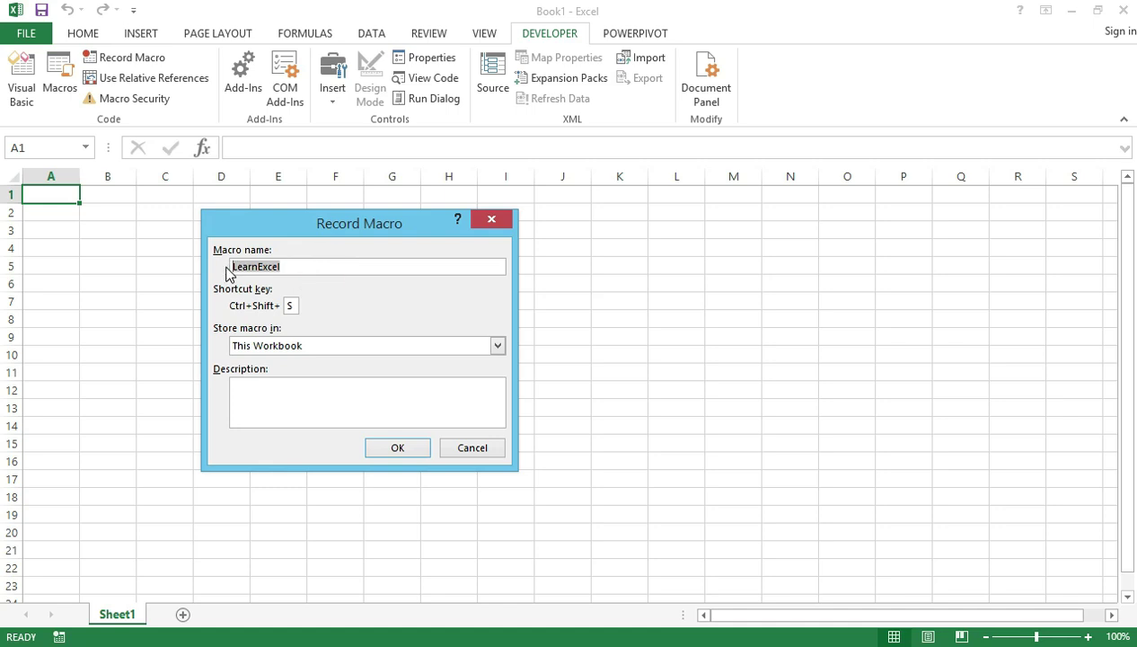
{"action": "left_click", "coordinate": [242, 390]}
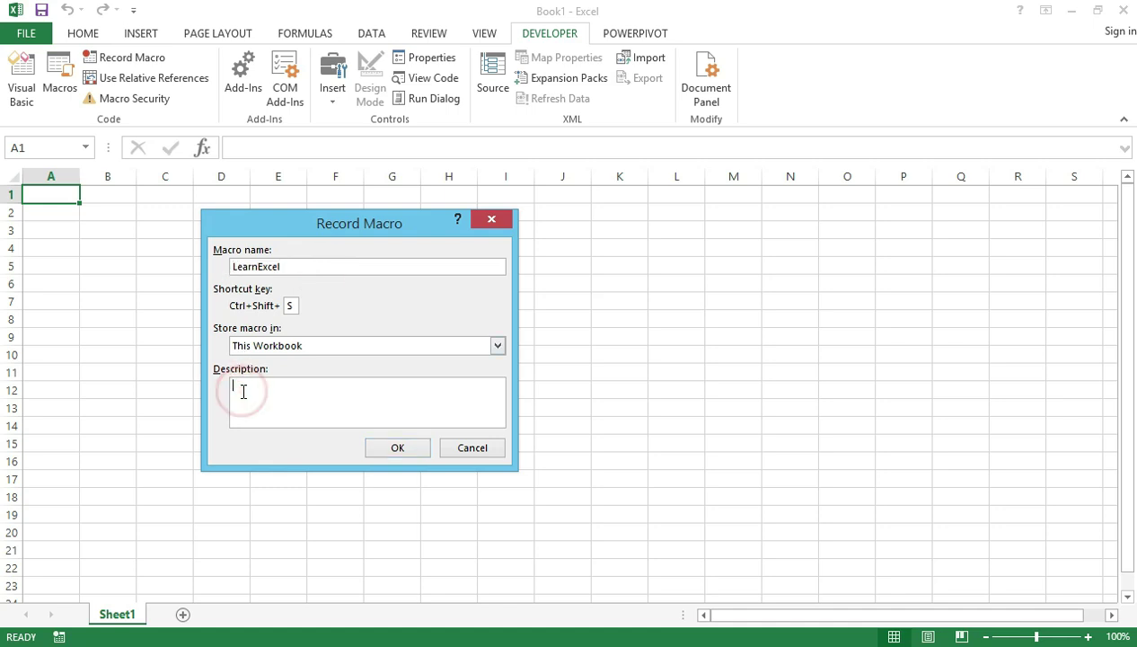
{"action": "key", "text": "ctrl+v"}
{"action": "left_click", "coordinate": [412, 446]}
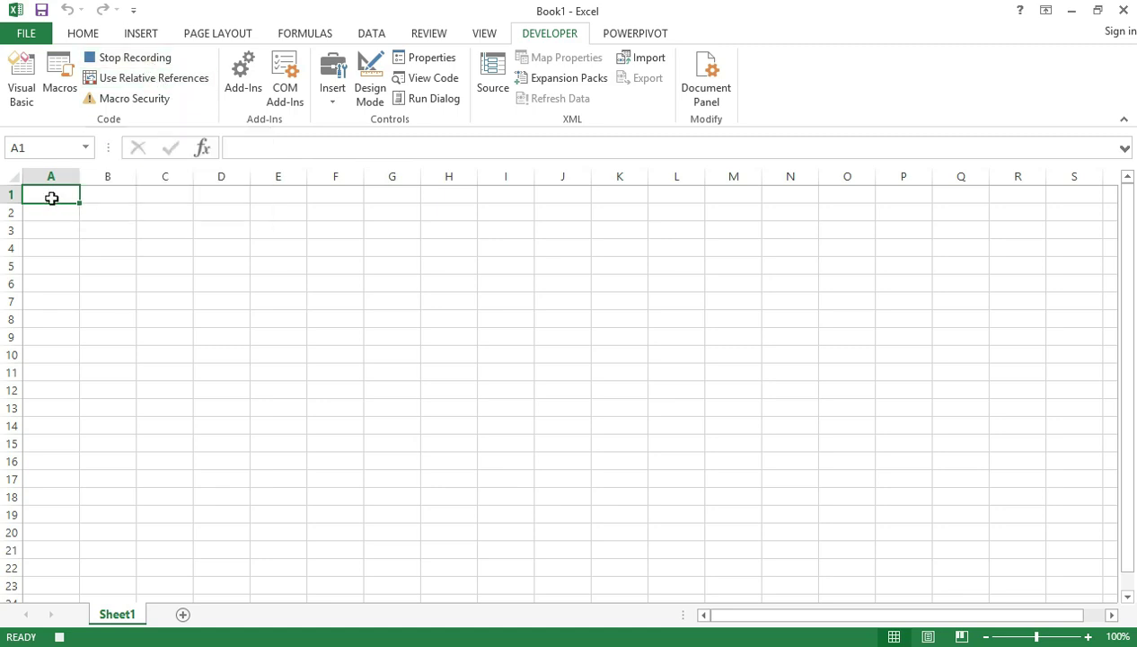
Enter a first name in A1 and "VBA Course" in A2, and stop the macro recording
{"action": "type", "text": "Ta"}
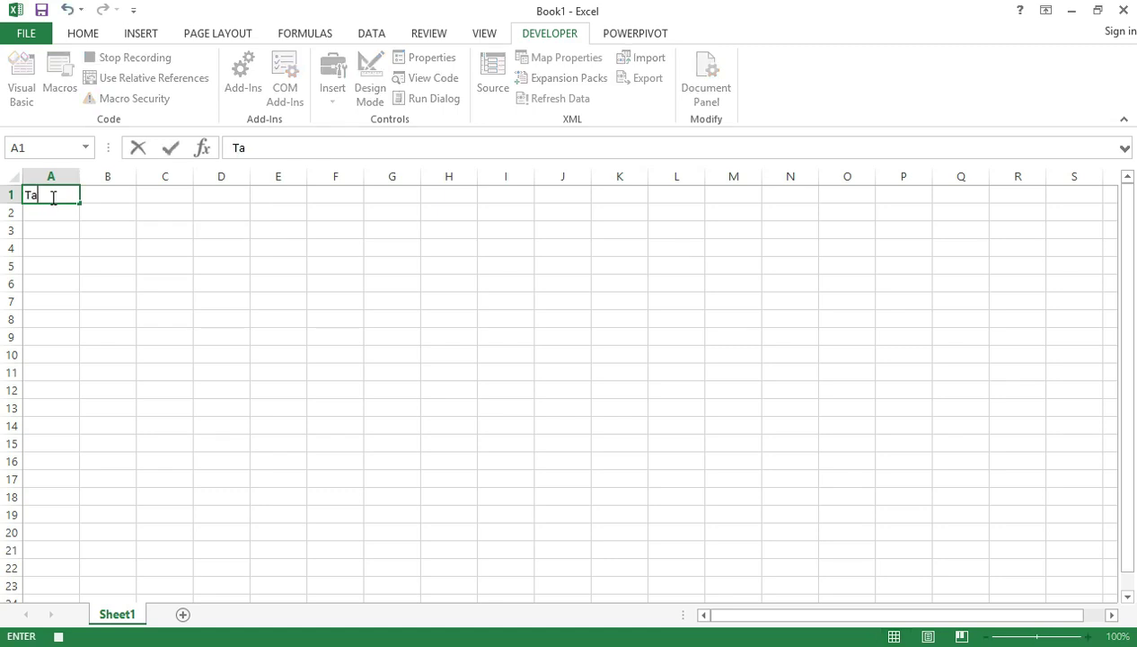
{"action": "type", "text": "iwo"}
{"action": "left_click", "coordinate": [57, 212]}
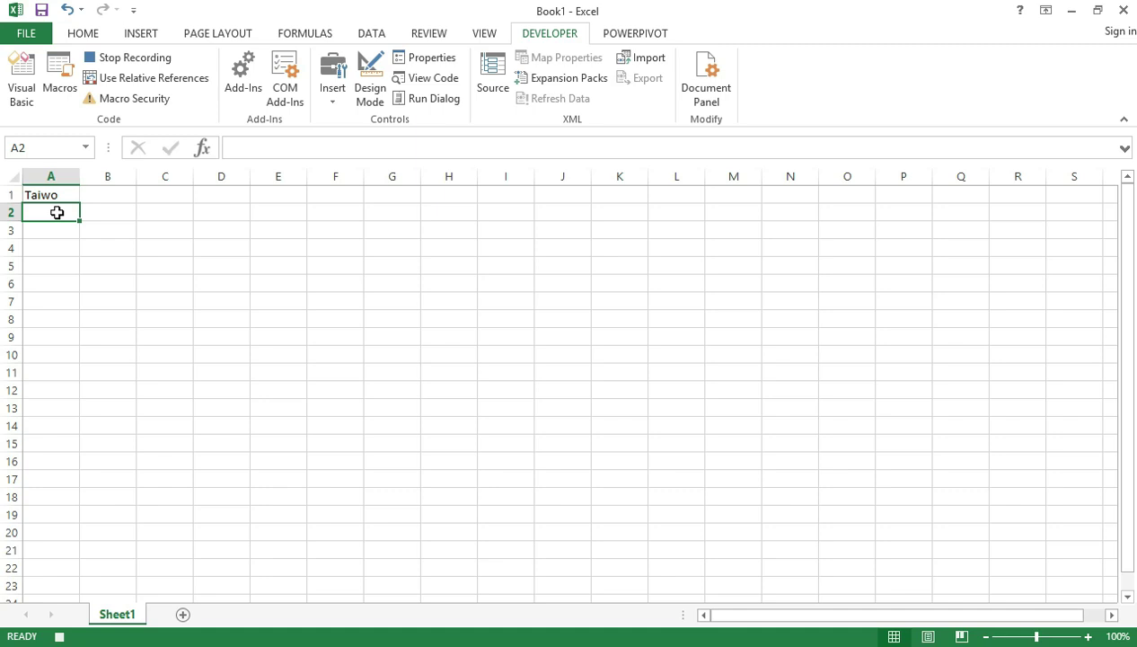
{"action": "type", "text": "VBA"}
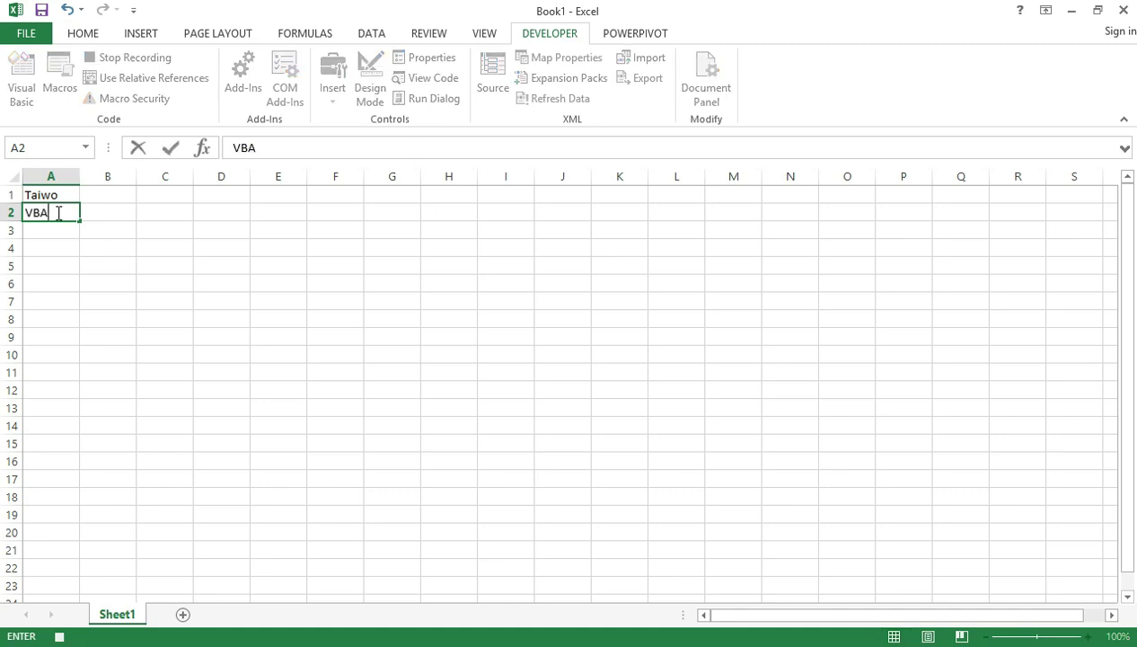
{"action": "type", "text": " Course"}
{"action": "key", "text": "Return"}
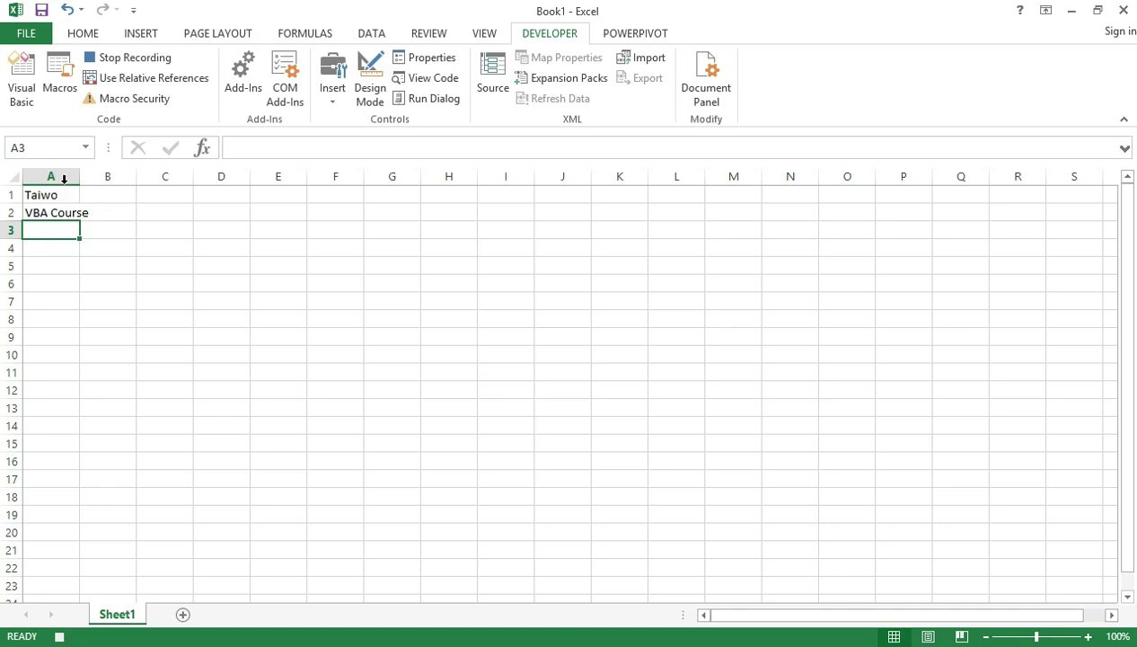
{"action": "left_click", "coordinate": [140, 58]}
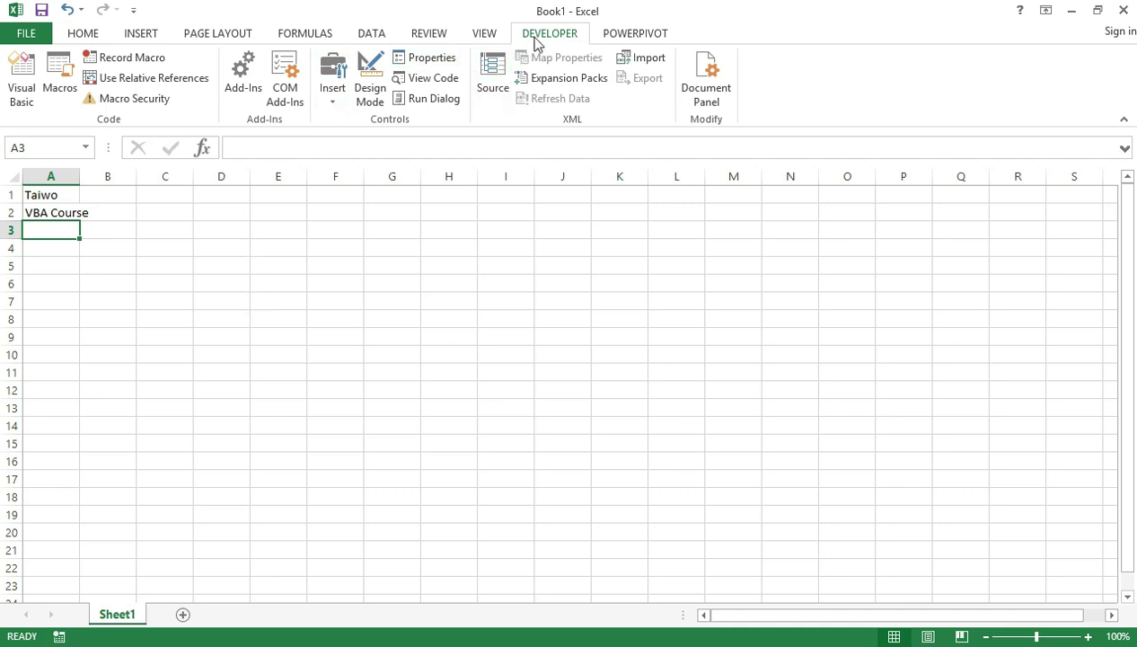
Insert a form control button near cell H3 and assign the LearnExcel macro to it
{"action": "left_click", "coordinate": [483, 33]}
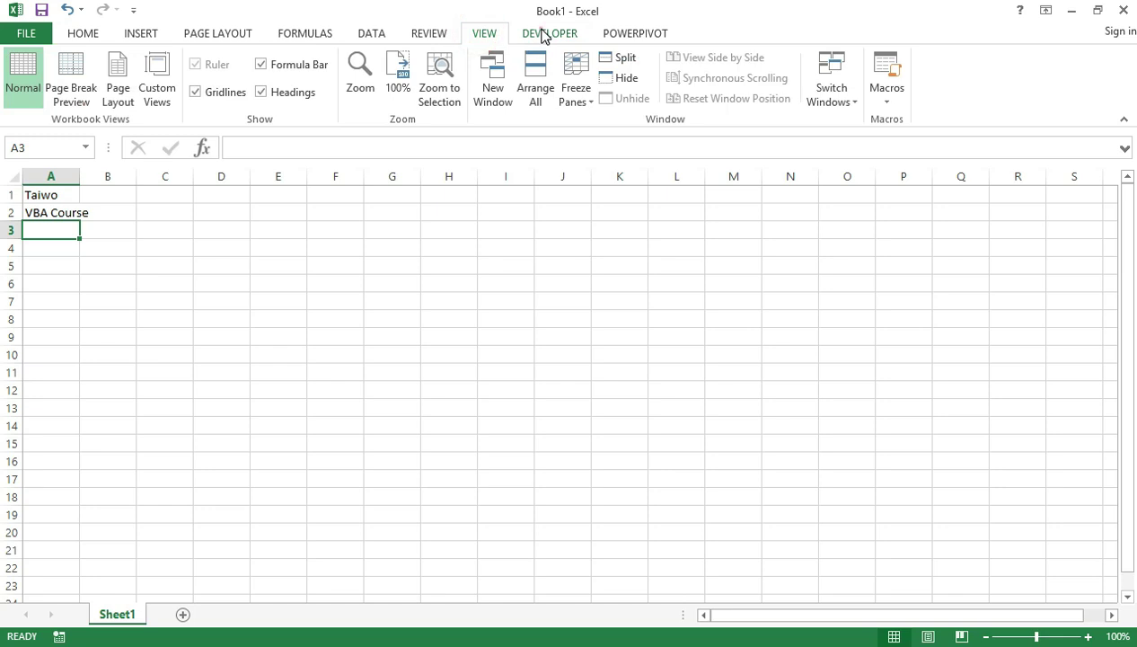
{"action": "left_click", "coordinate": [545, 34]}
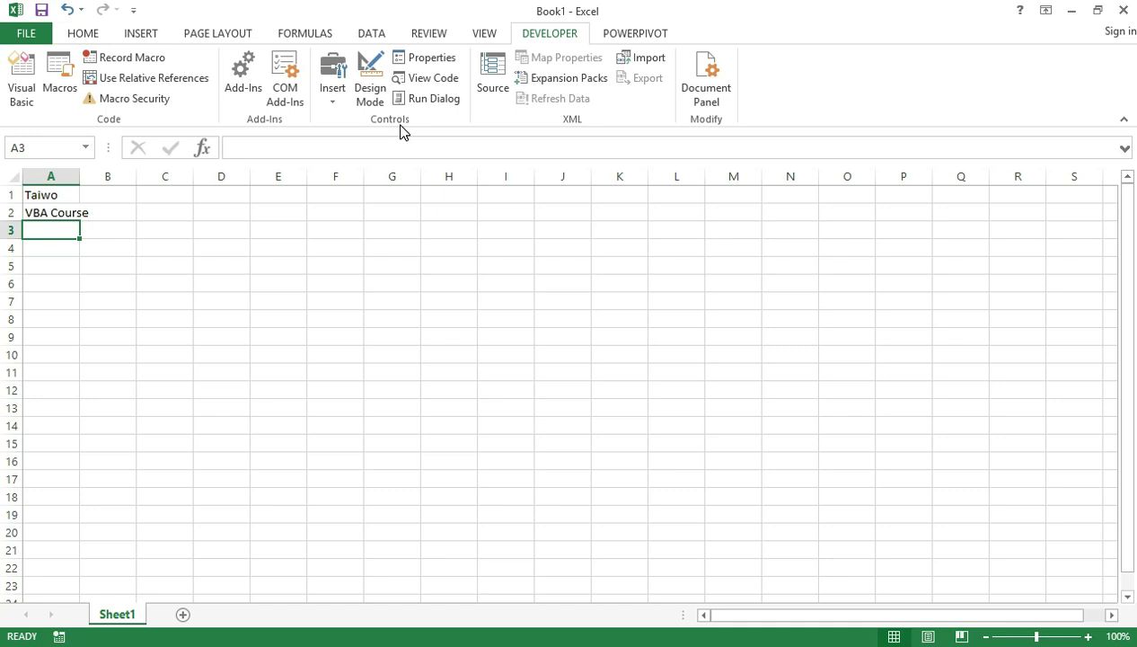
{"action": "left_click", "coordinate": [334, 101]}
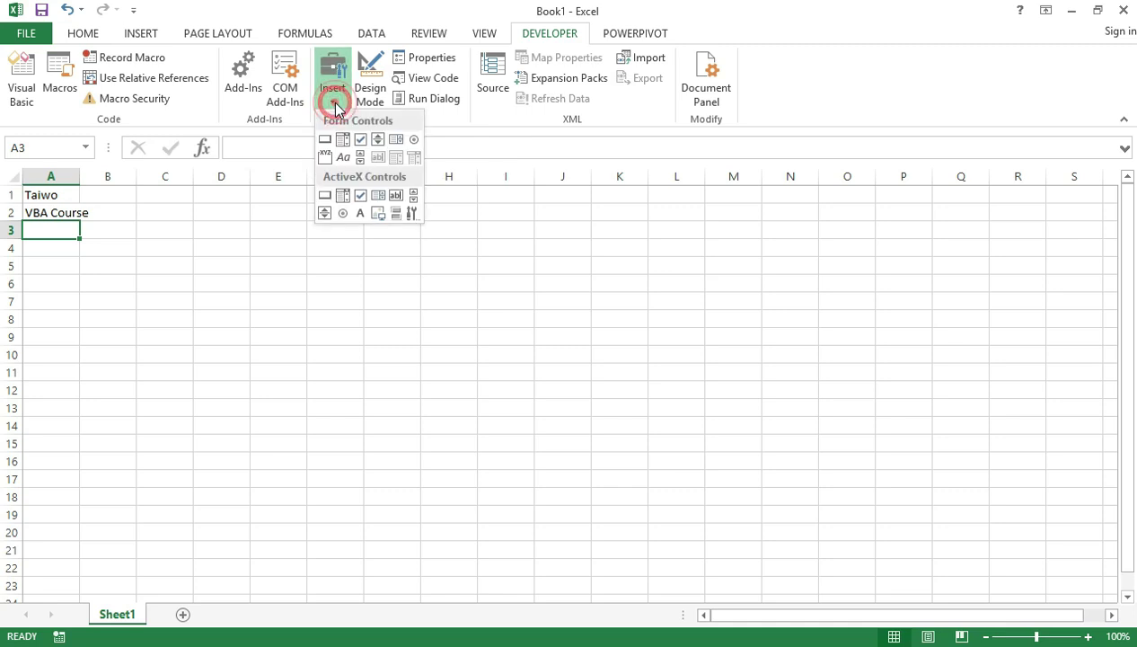
{"action": "left_click", "coordinate": [325, 142]}
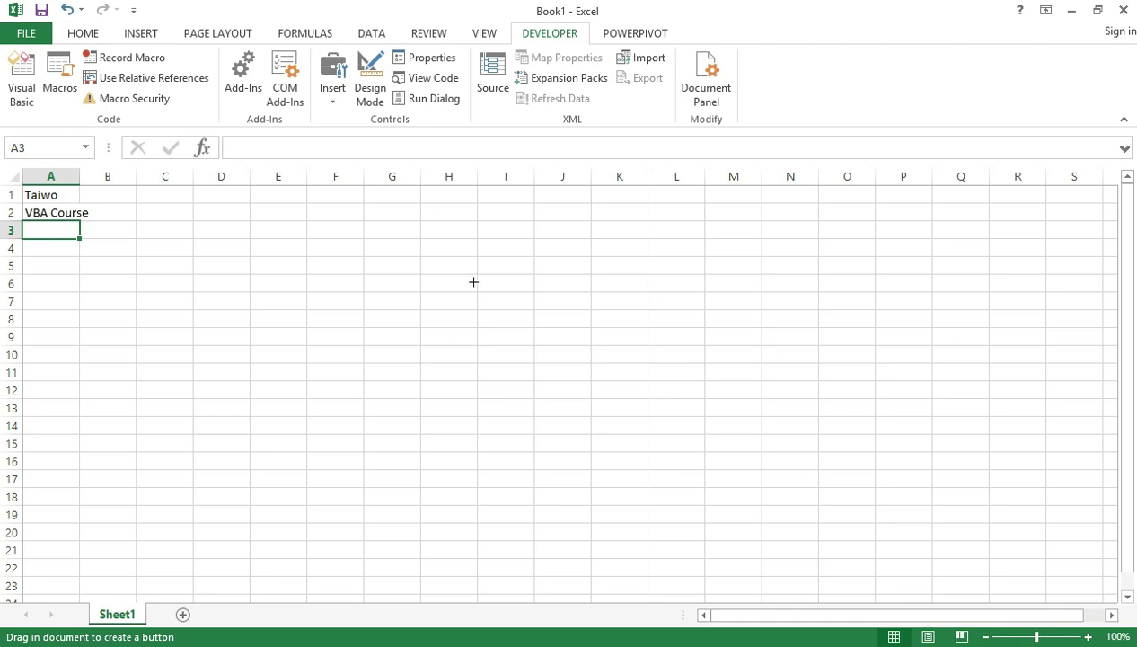
{"action": "left_click", "coordinate": [445, 231]}
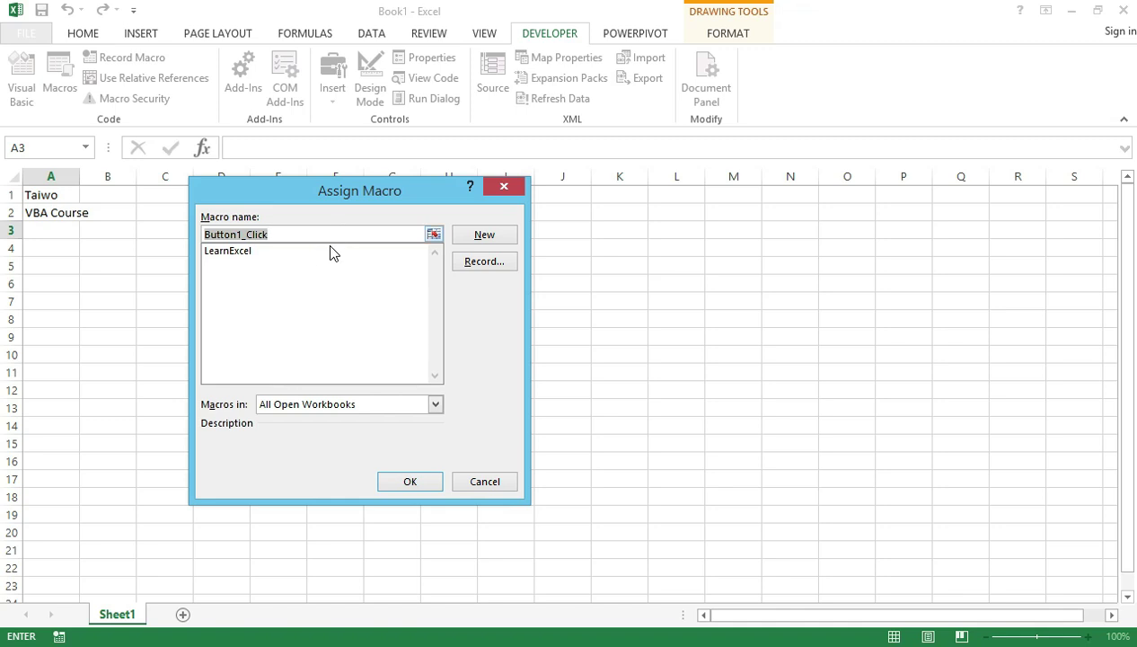
{"action": "left_click", "coordinate": [236, 251]}
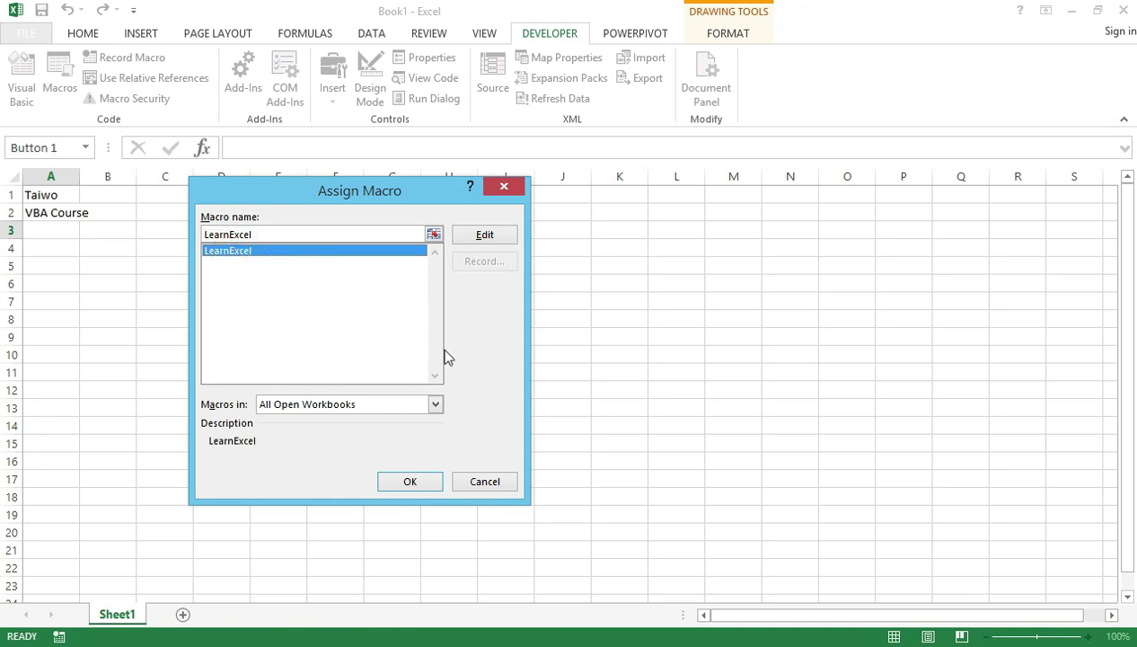
{"action": "left_click", "coordinate": [411, 482]}
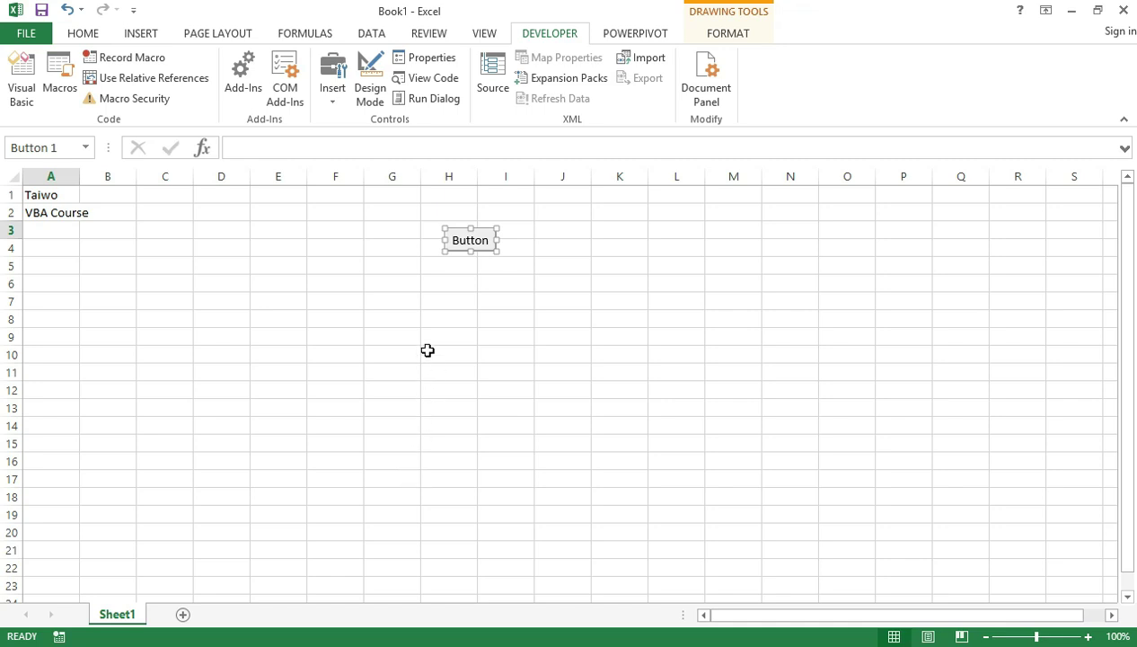
Enlarge the button and change its caption to "Run Macro", widening it to fit the text
{"action": "left_click", "coordinate": [500, 251]}
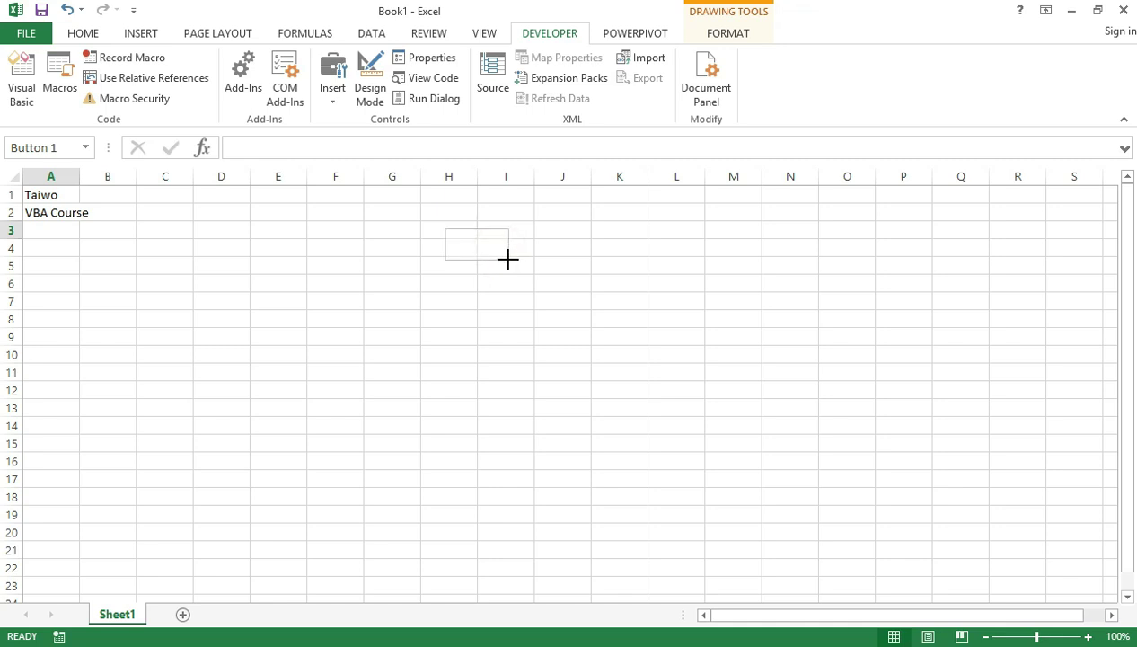
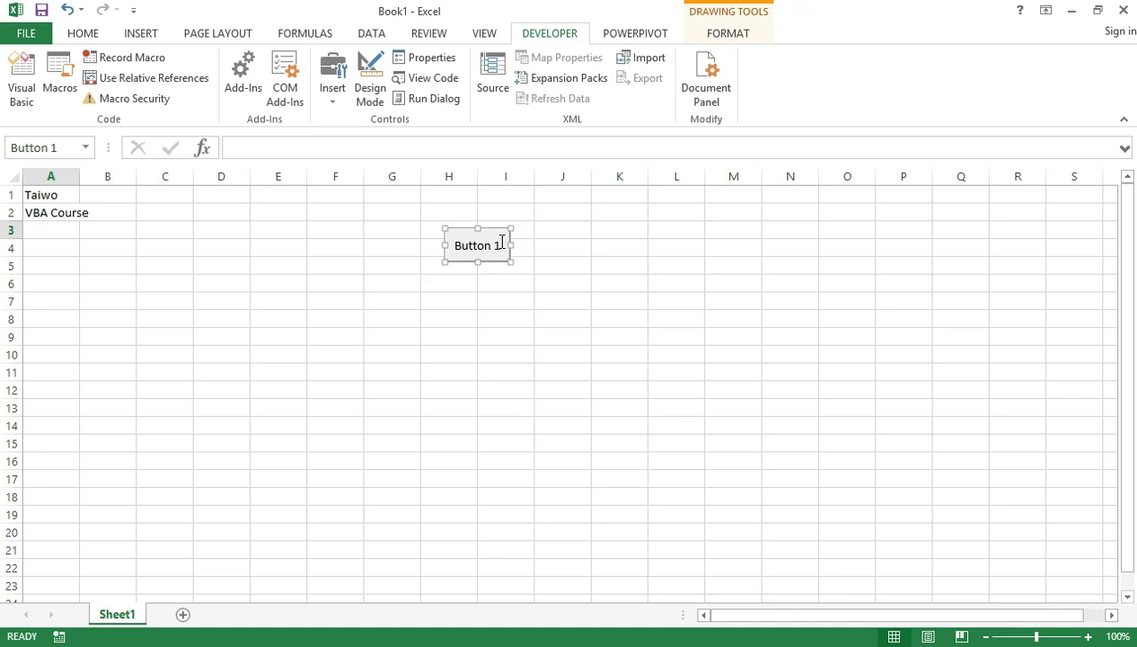
{"action": "left_click", "coordinate": [498, 245]}
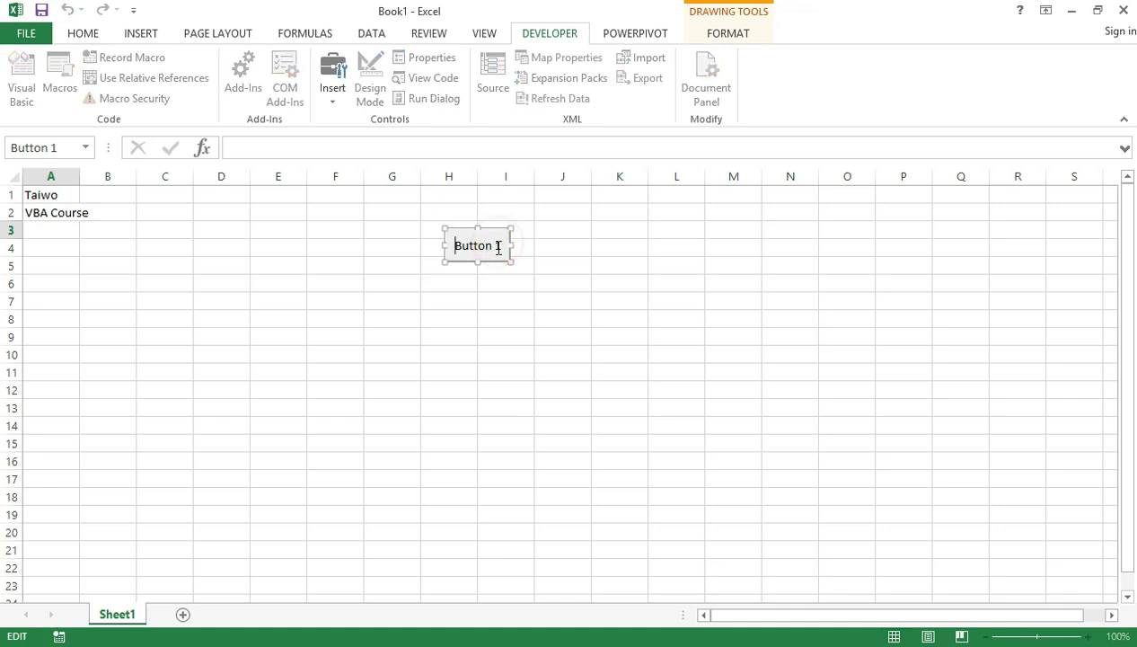
{"action": "left_click", "coordinate": [498, 245]}
{"action": "key", "text": "BackSpace"}
{"action": "key", "text": "BackSpace"}
{"action": "key", "text": "BackSpace"}
{"action": "key", "text": "BackSpace"}
{"action": "key", "text": "BackSpace"}
{"action": "key", "text": "BackSpace"}
{"action": "key", "text": "BackSpace"}
{"action": "key", "text": "BackSpace"}
{"action": "type", "text": "Run Macro"}
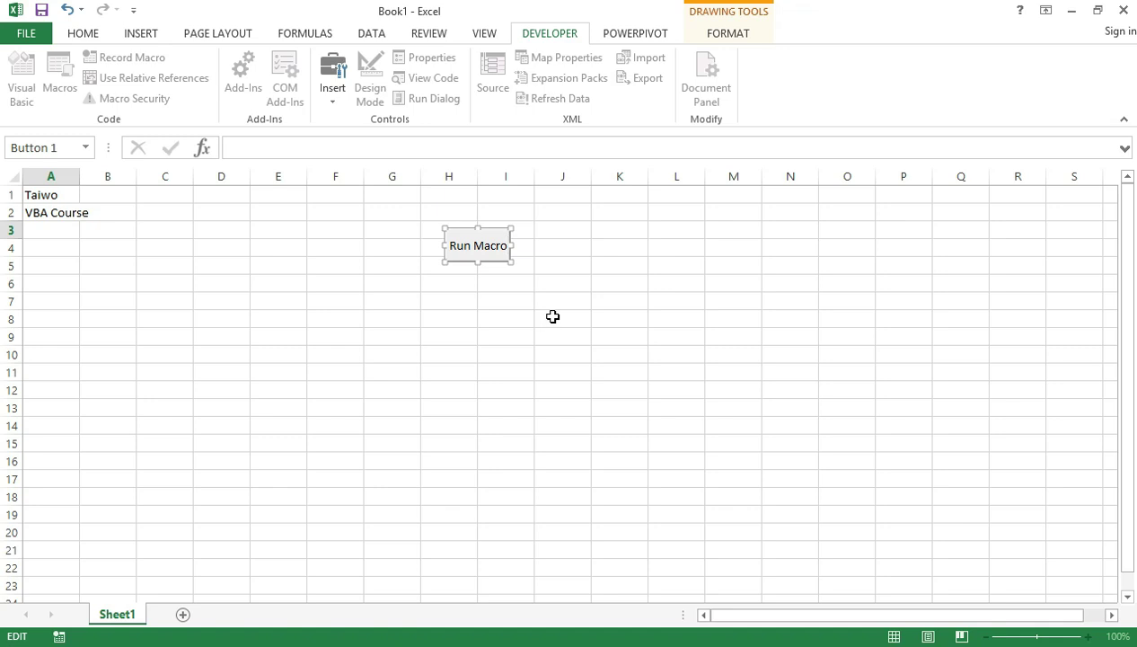
{"action": "left_click_drag", "start_coordinate": [507, 262], "coordinate": [519, 264]}
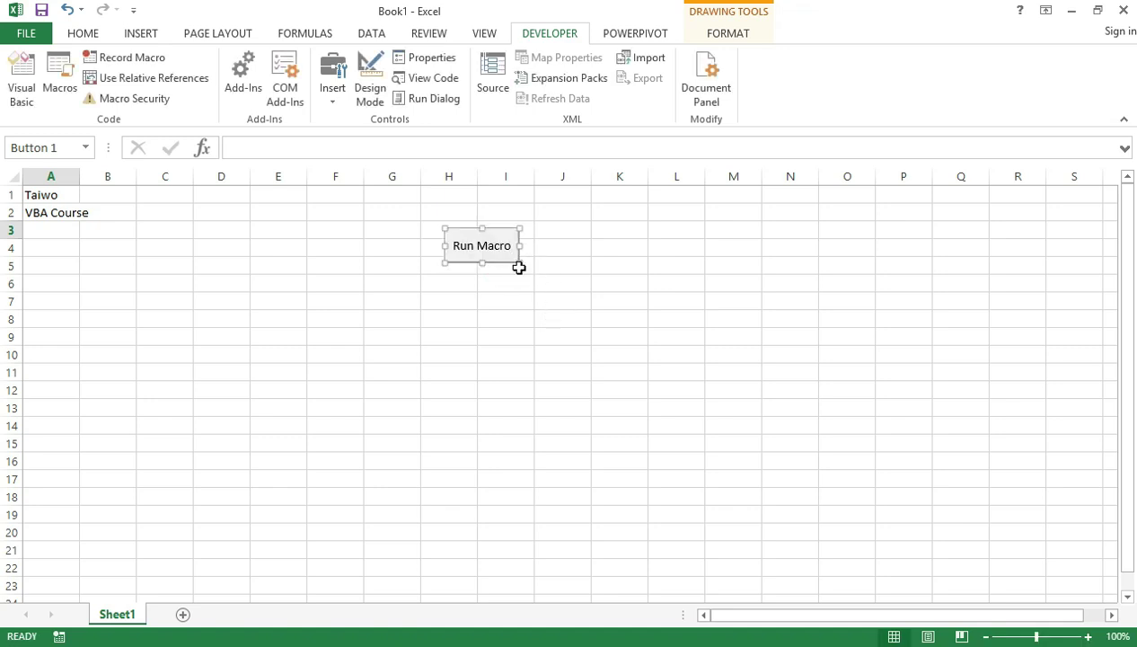
{"action": "left_click", "coordinate": [494, 318]}
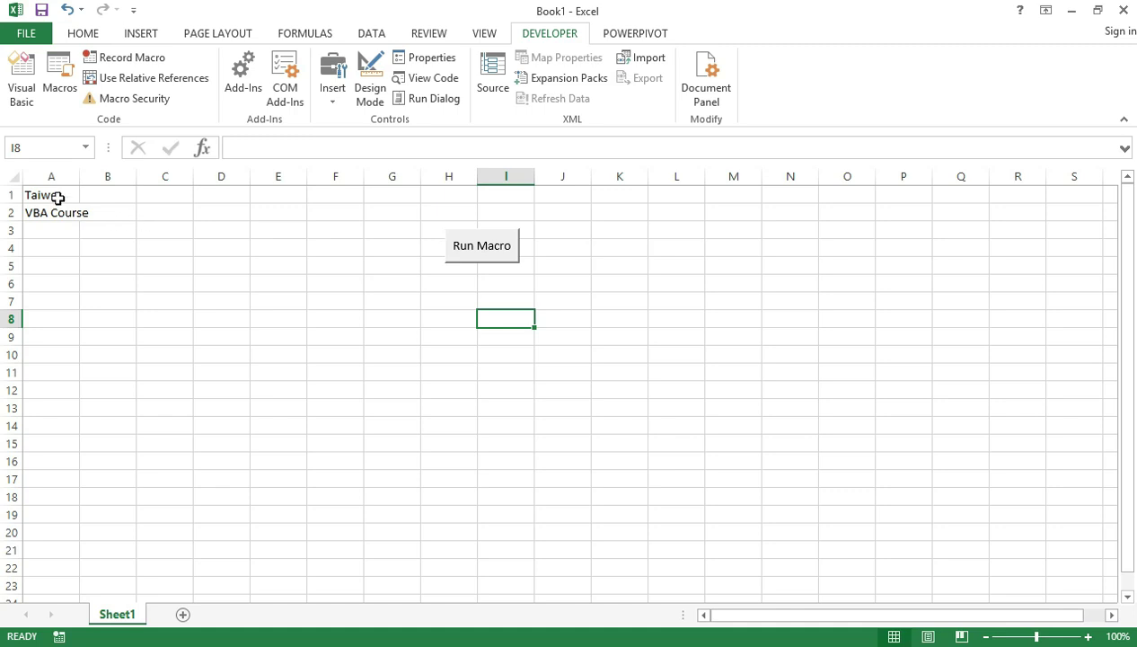
Clear cells A1:A2 and test the Run Macro button with A1 selected and again with F7 selected
{"action": "left_click_drag", "start_coordinate": [39, 194], "coordinate": [41, 210]}
{"action": "key", "text": "Delete"}
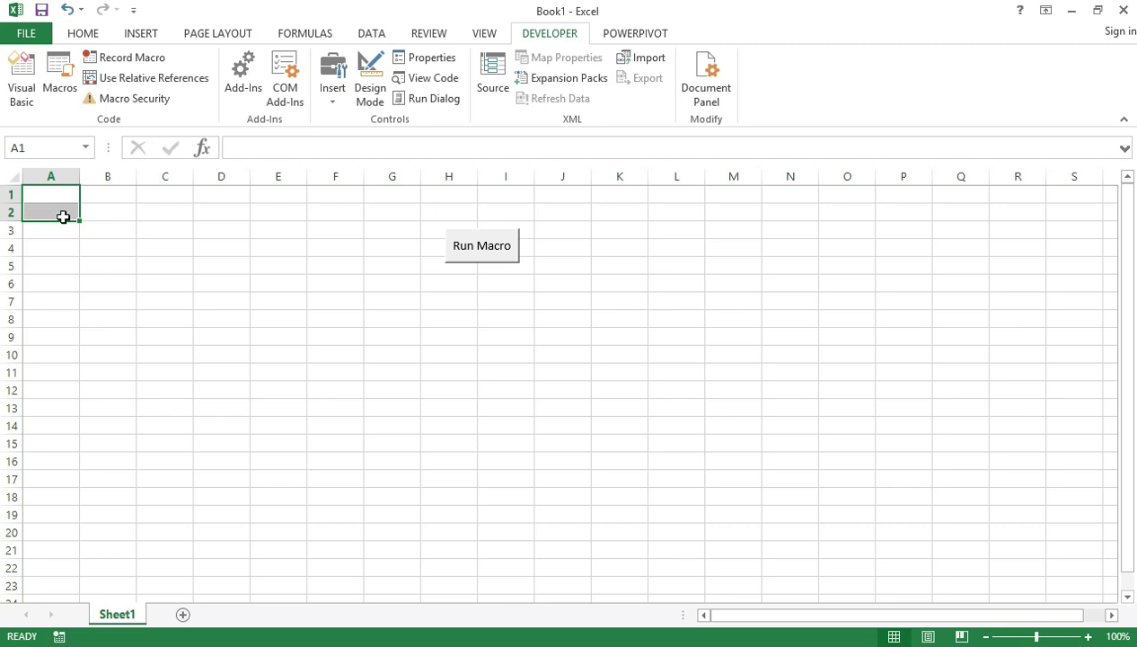
{"action": "left_click", "coordinate": [37, 264]}
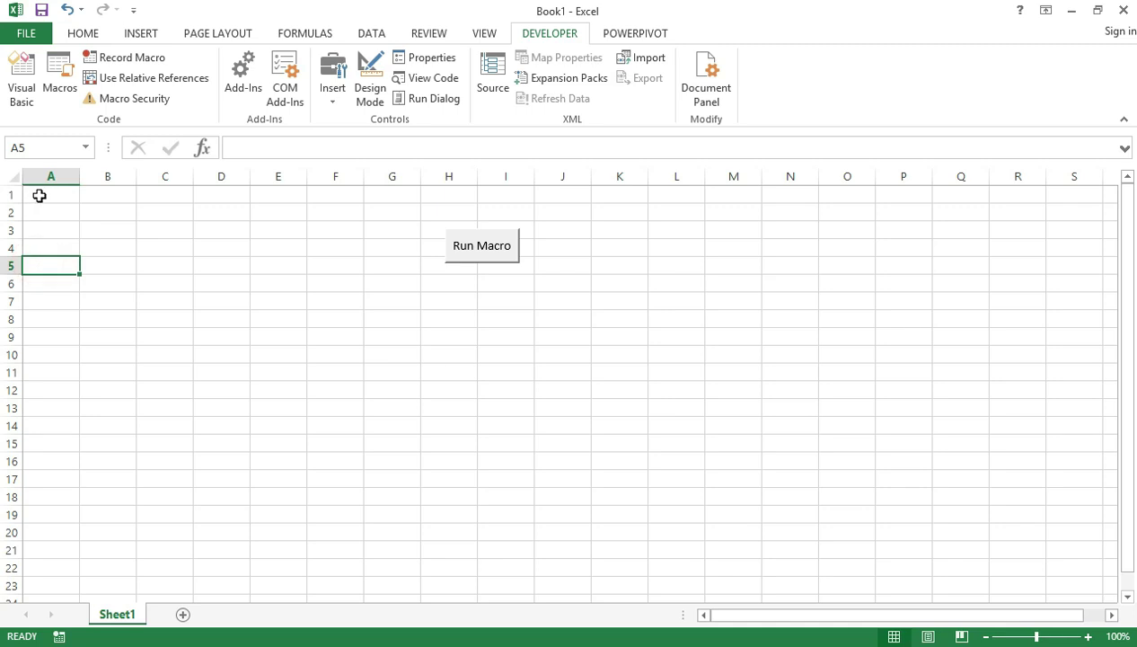
{"action": "left_click", "coordinate": [39, 196]}
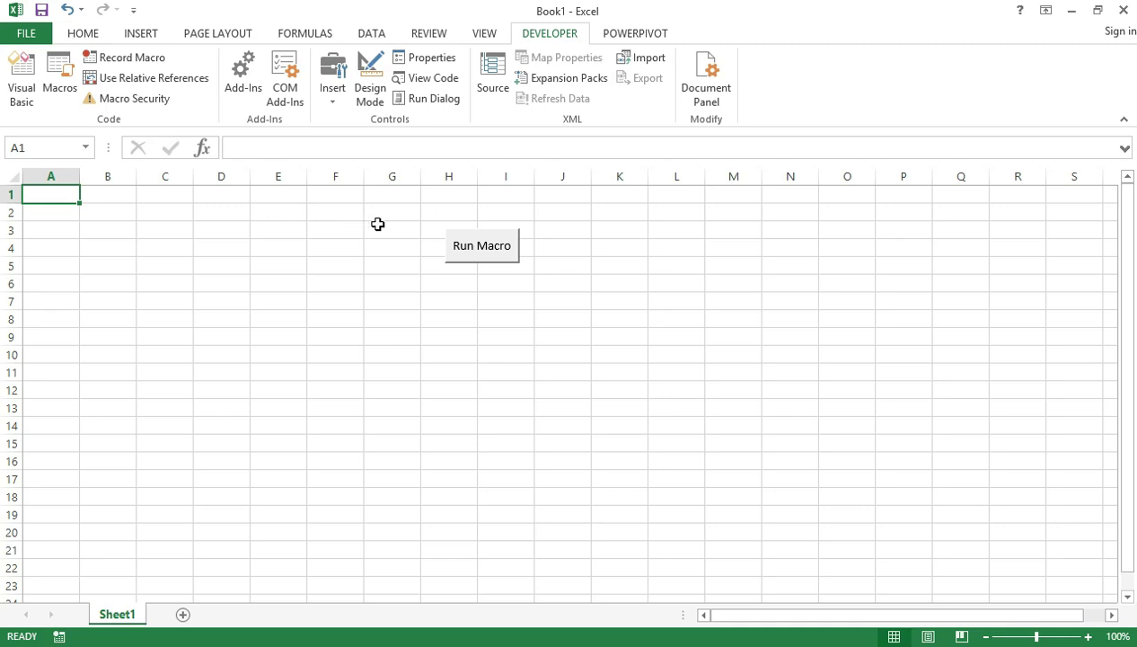
{"action": "left_click", "coordinate": [493, 259]}
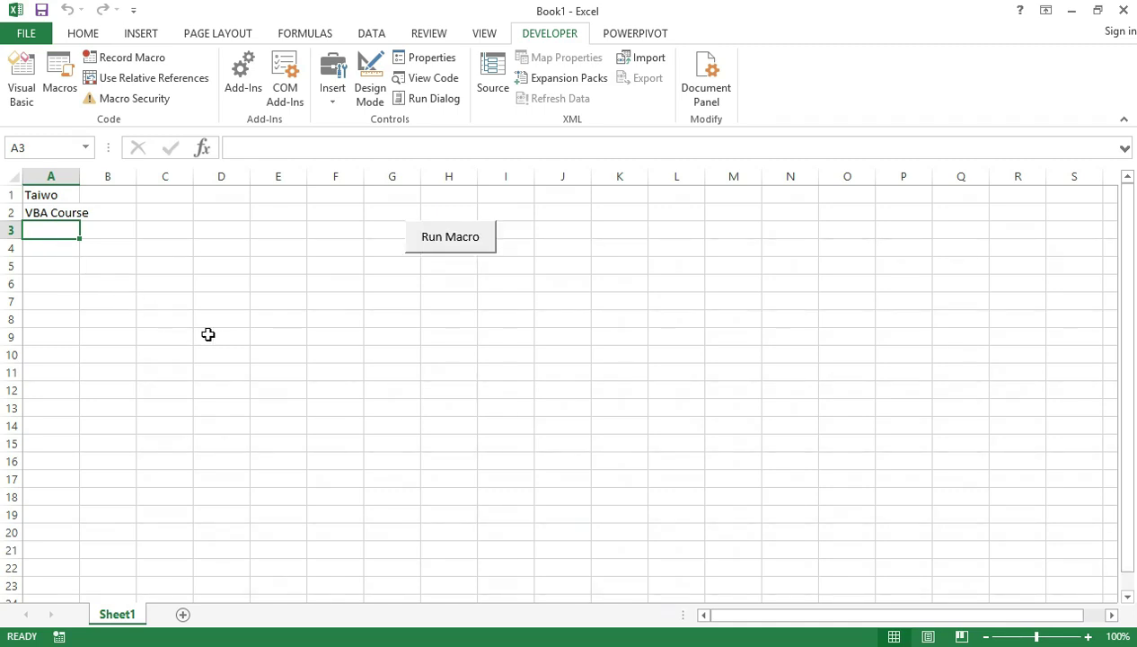
{"action": "left_click", "coordinate": [335, 303]}
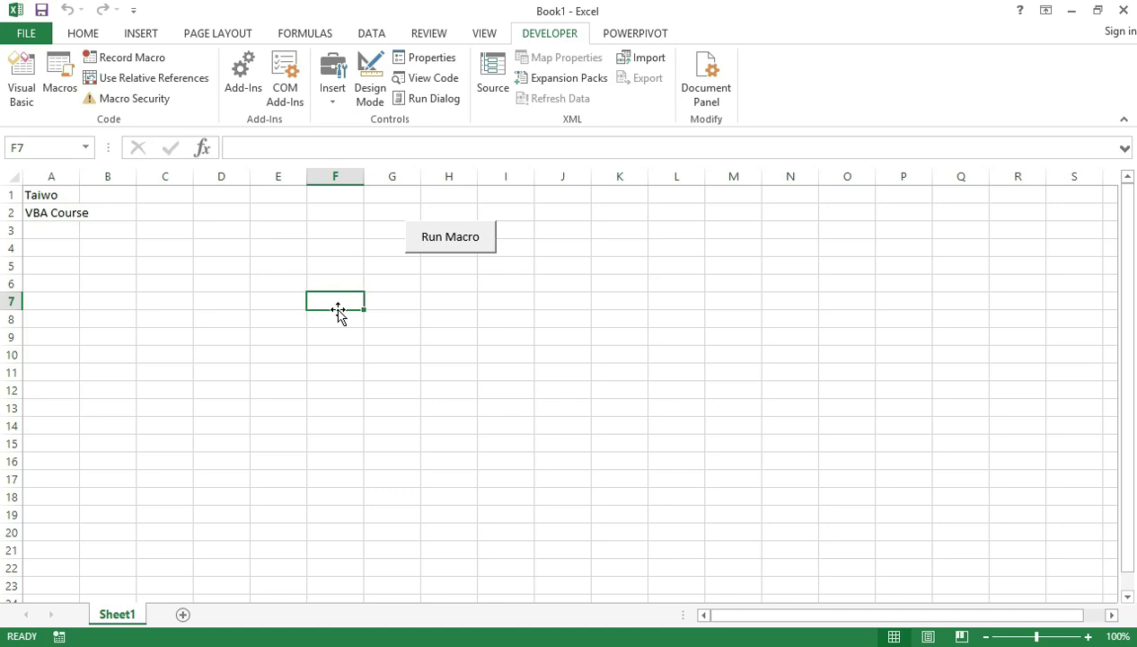
{"action": "left_click", "coordinate": [438, 251]}
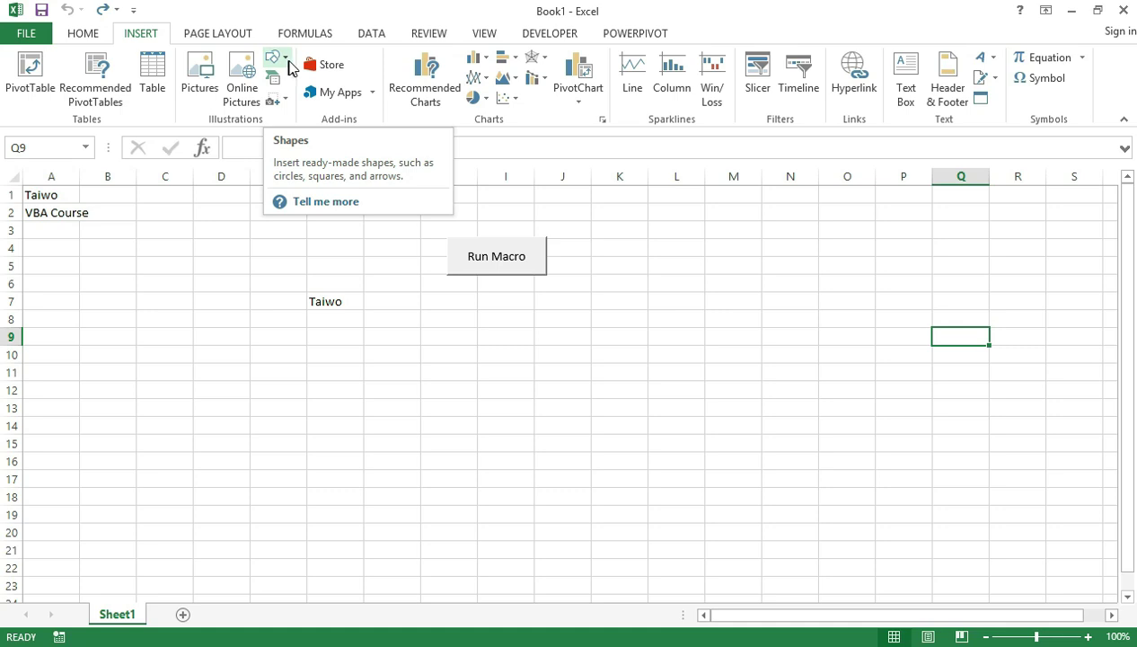
Draw a rounded rectangle below the Run Macro button, spanning about columns H to J in rows 9 and 10
{"action": "left_click", "coordinate": [288, 61]}
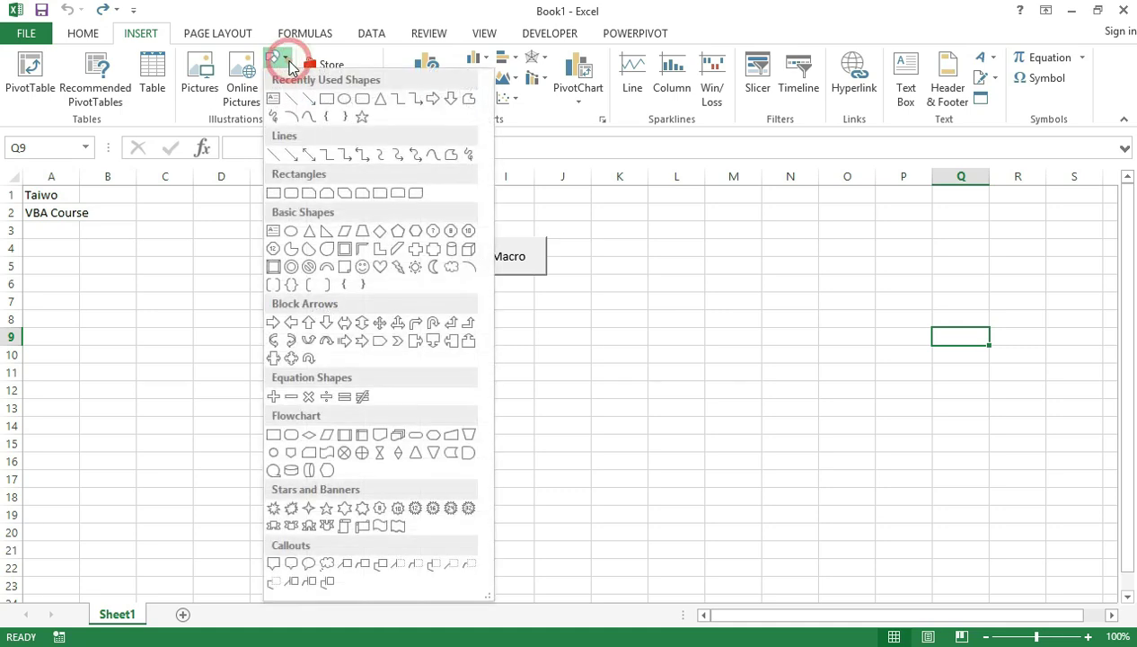
{"action": "left_click", "coordinate": [361, 99]}
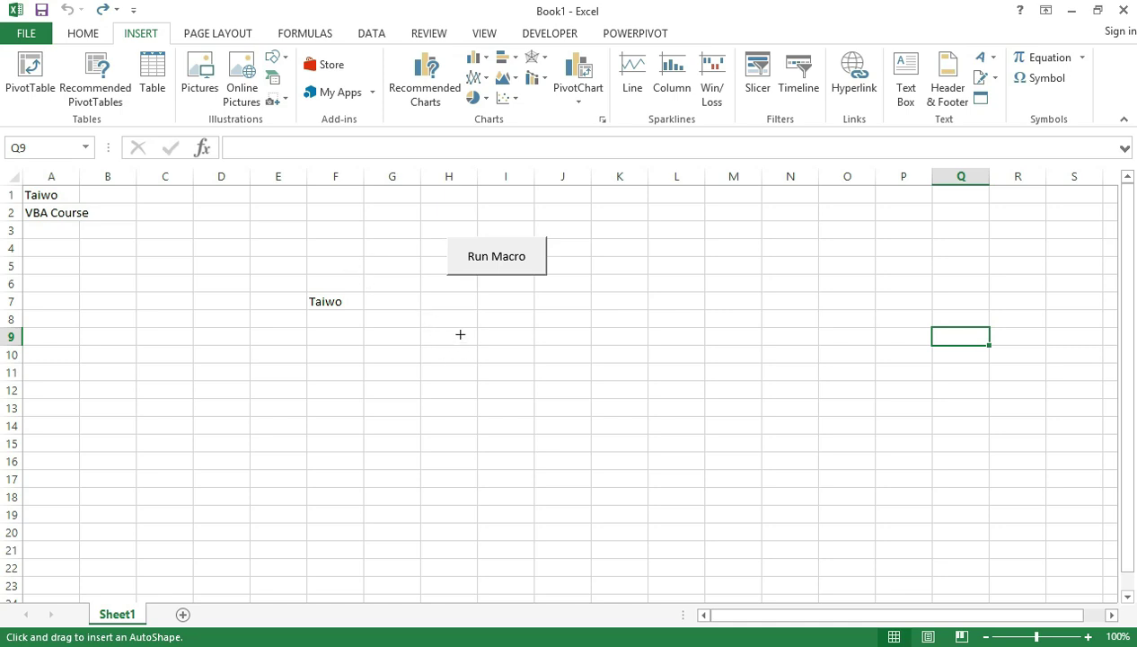
{"action": "left_click_drag", "start_coordinate": [460, 328], "coordinate": [548, 364]}
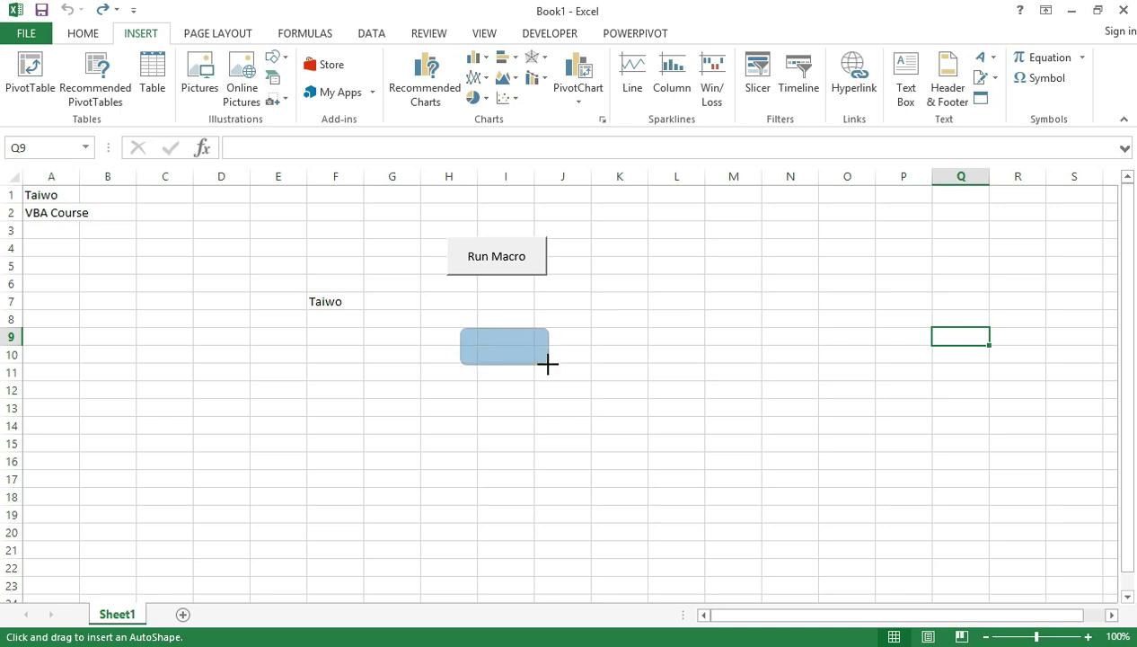
Label the rounded rectangle "Run Macro" and centre the text horizontally and vertically inside the shape
{"action": "left_click_drag", "start_coordinate": [548, 364], "coordinate": [548, 364]}
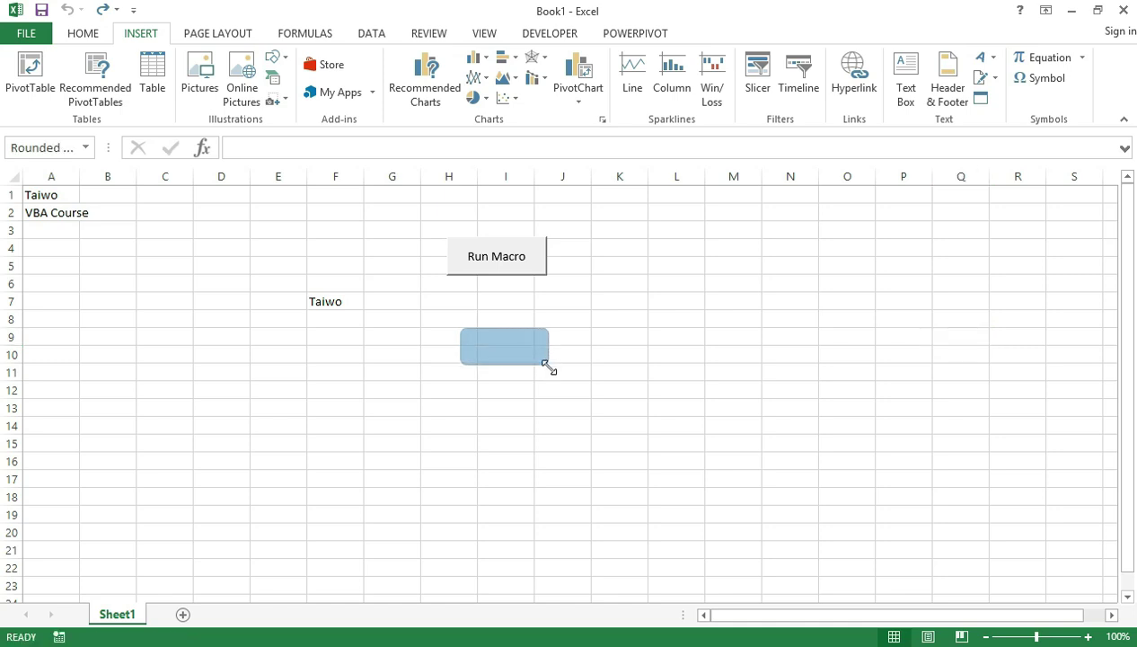
{"action": "right_click", "coordinate": [496, 351]}
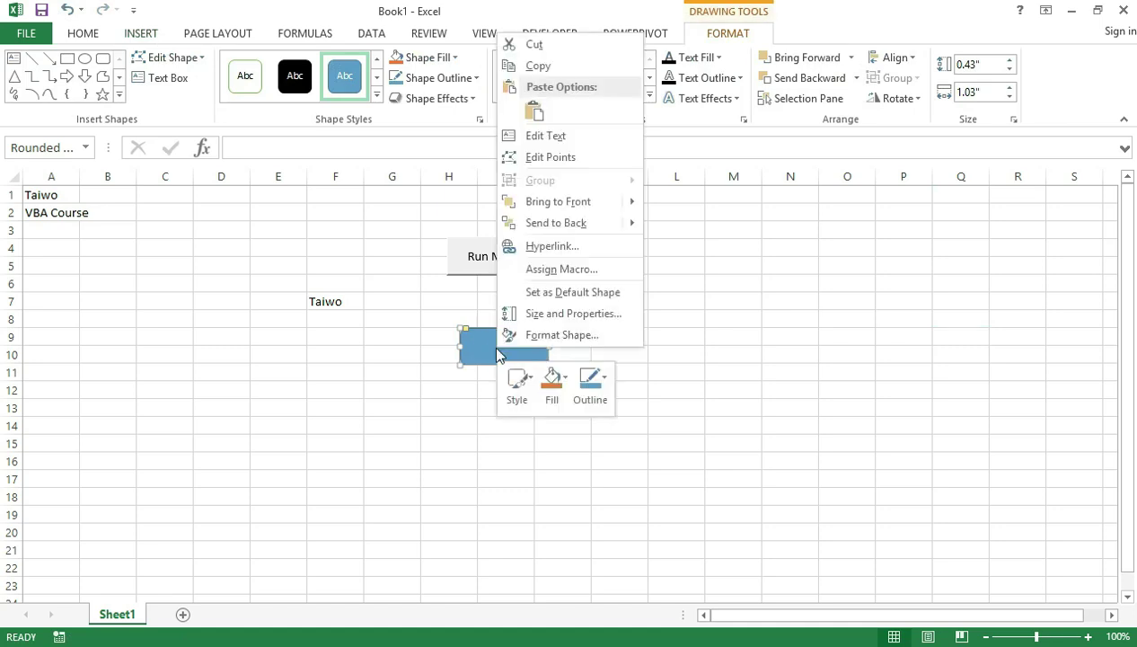
{"action": "left_click", "coordinate": [551, 138]}
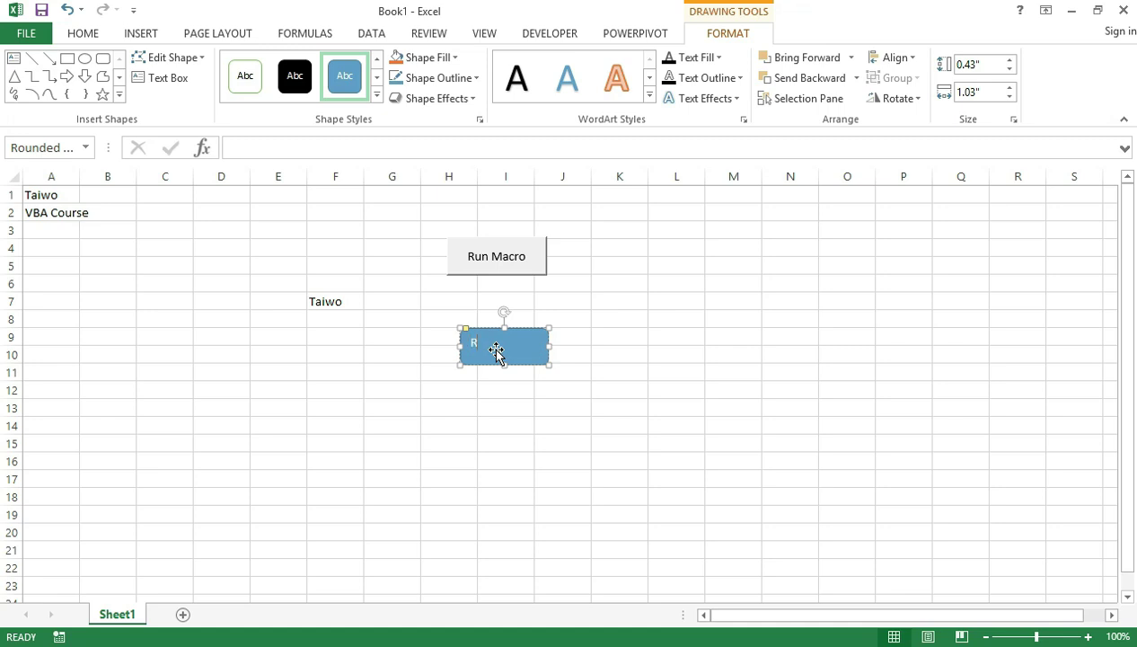
{"action": "type", "text": "Run Macro"}
{"action": "left_click", "coordinate": [83, 34]}
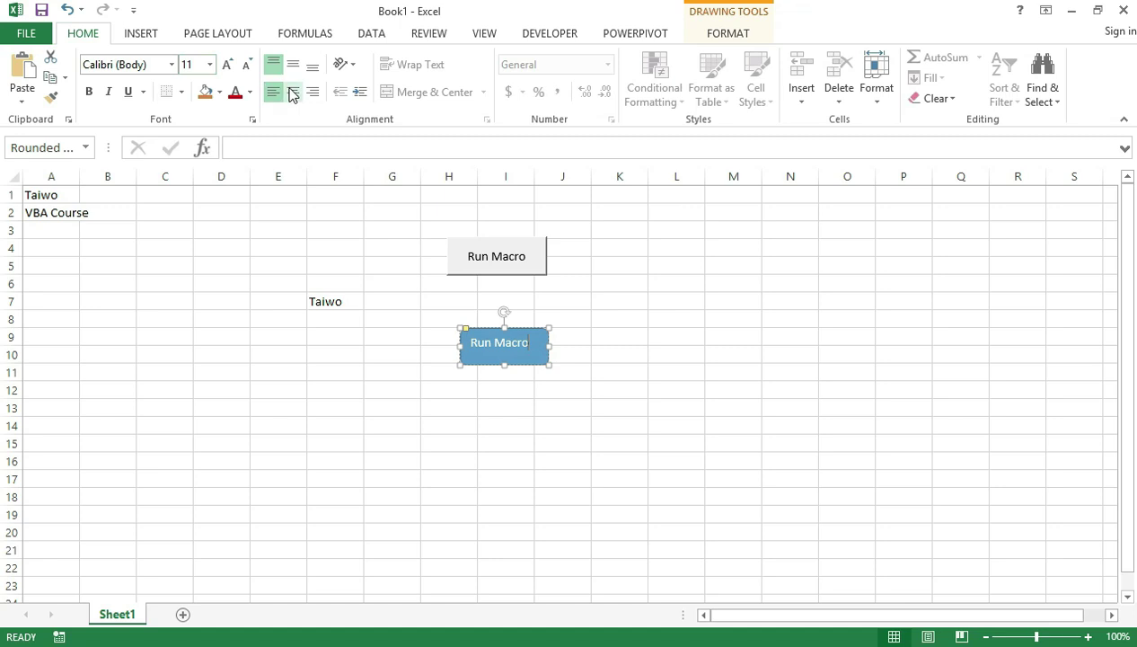
{"action": "left_click", "coordinate": [293, 92]}
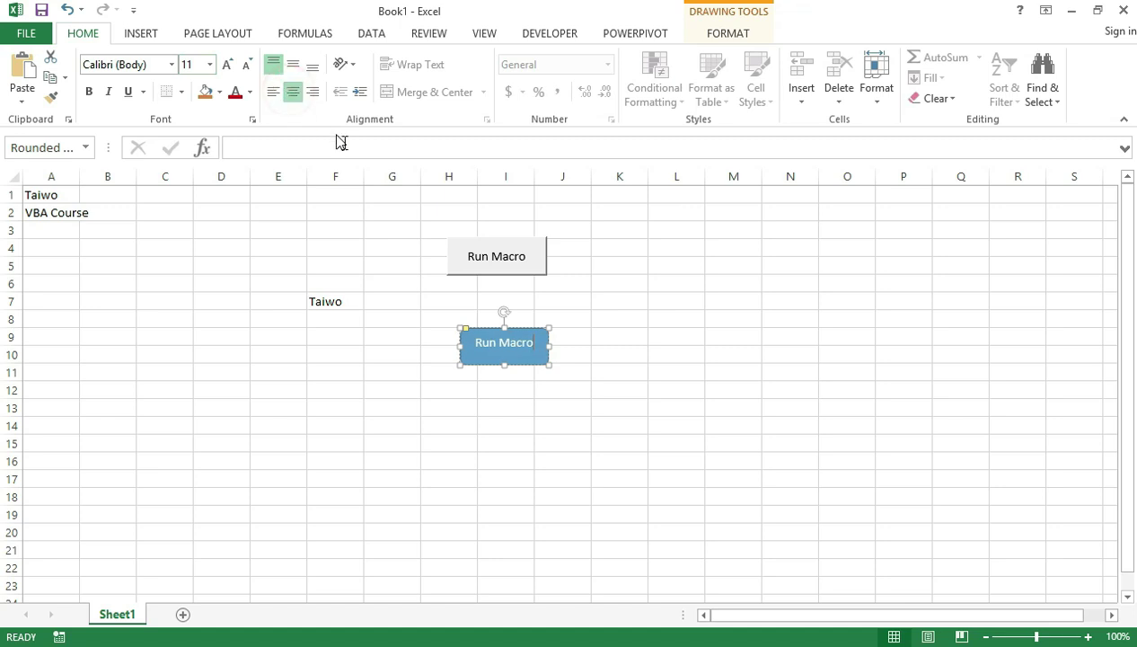
{"action": "left_click", "coordinate": [293, 64]}
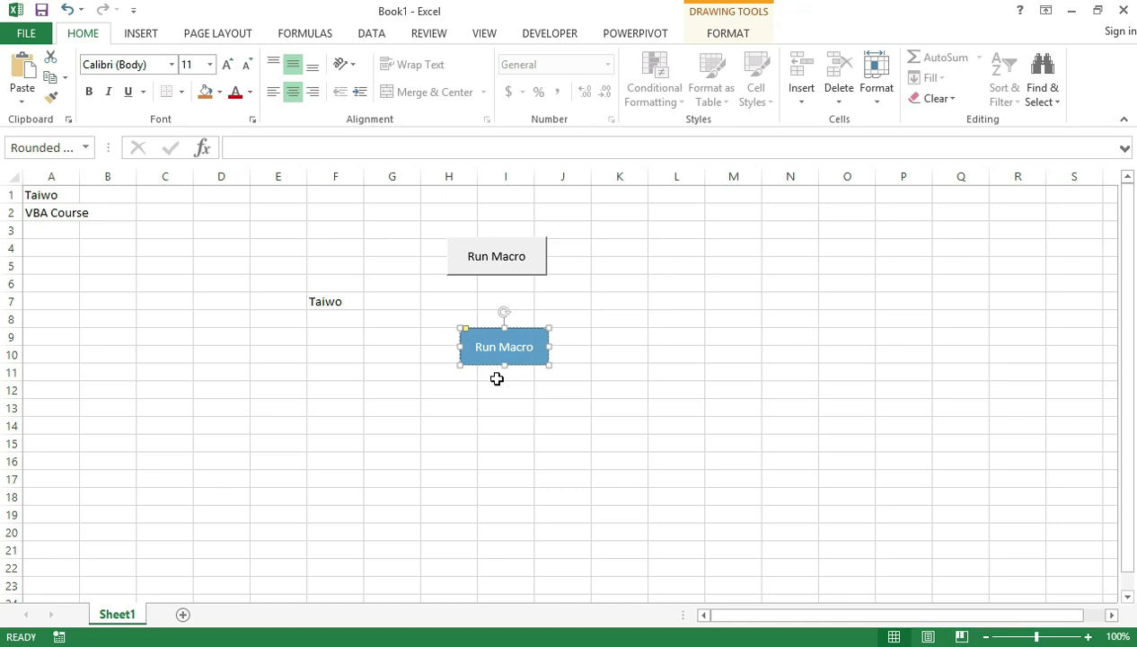
{"action": "left_click", "coordinate": [565, 396]}
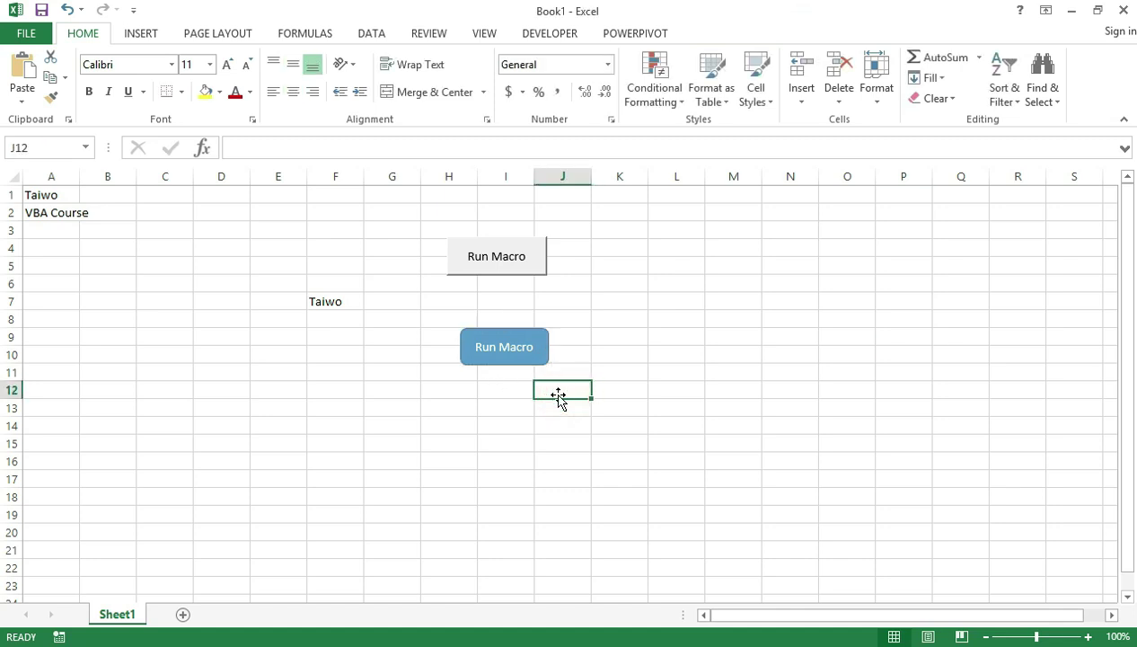
Assign the LearnExcel macro to the blue rounded rectangle
{"action": "left_click", "coordinate": [519, 352]}
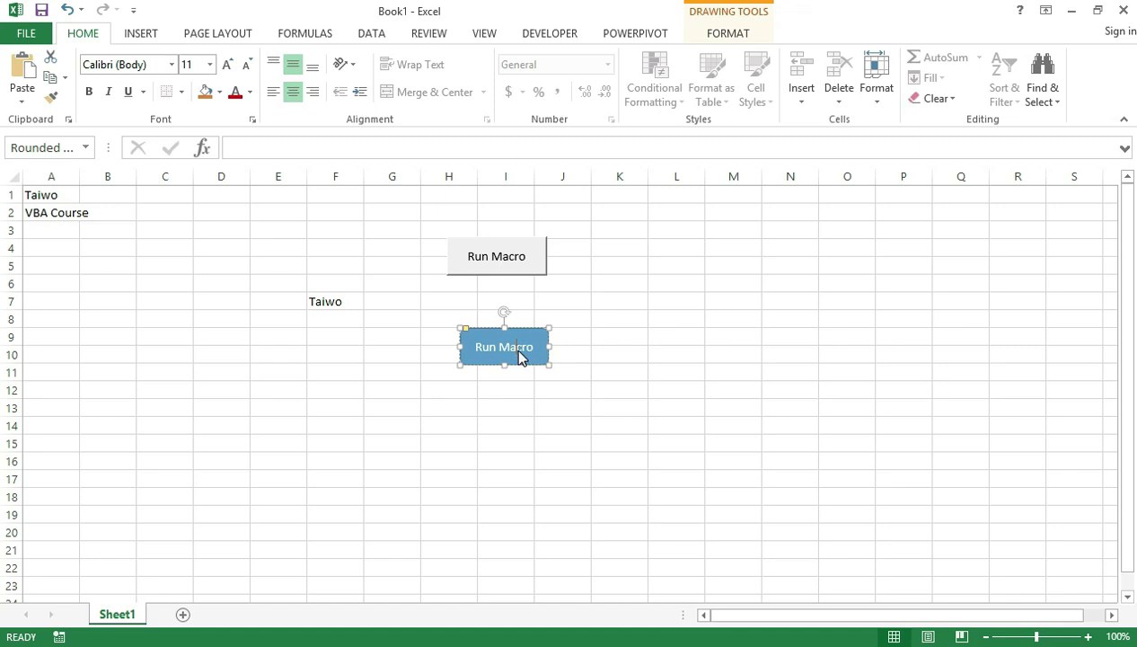
{"action": "right_click", "coordinate": [519, 354]}
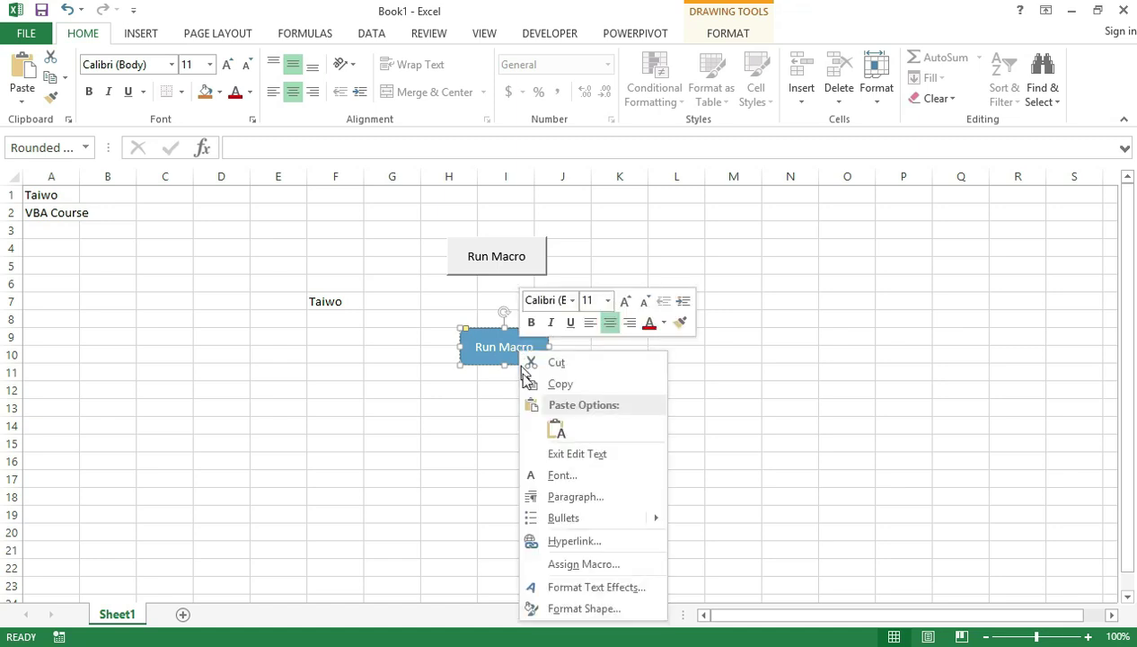
{"action": "left_click", "coordinate": [587, 562]}
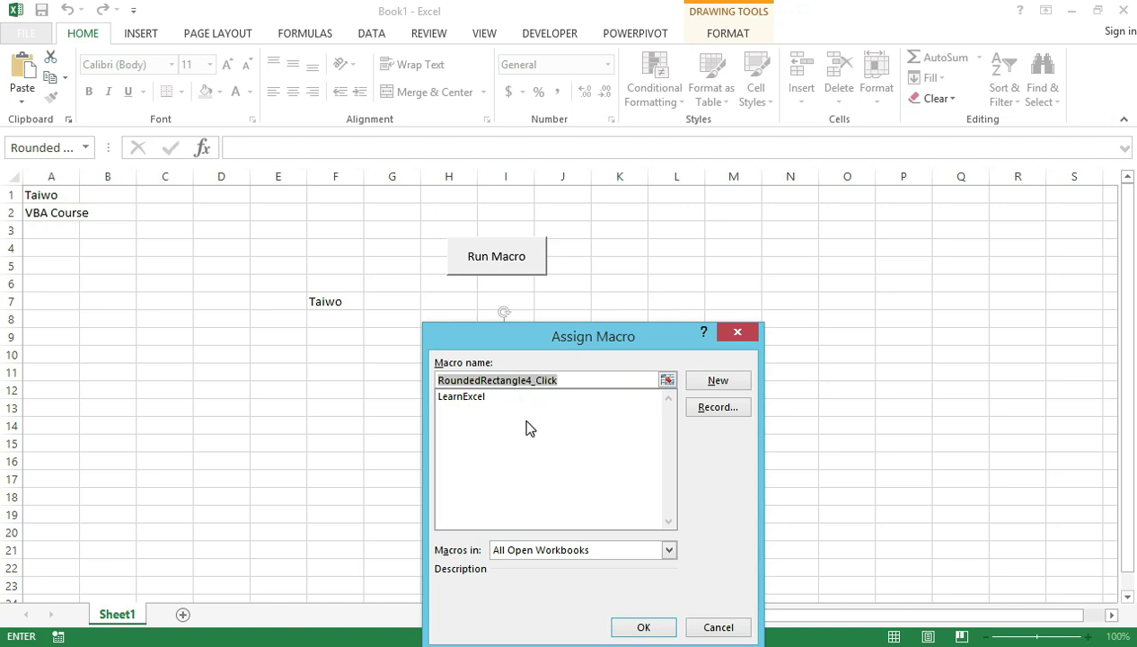
{"action": "left_click", "coordinate": [476, 398]}
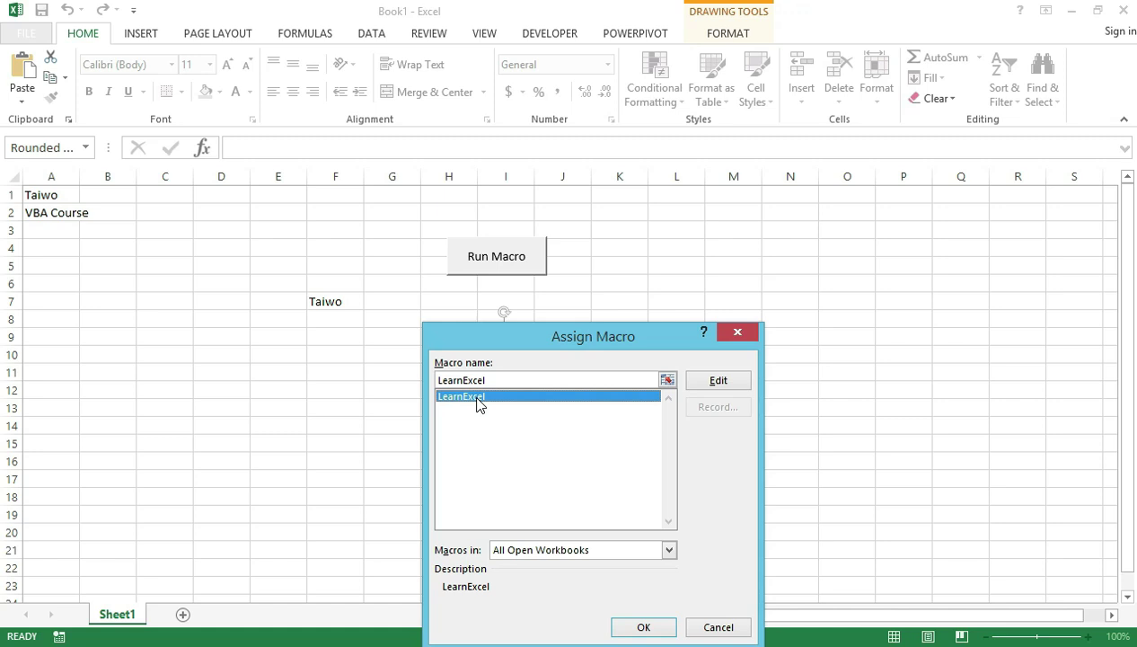
{"action": "left_click", "coordinate": [643, 632]}
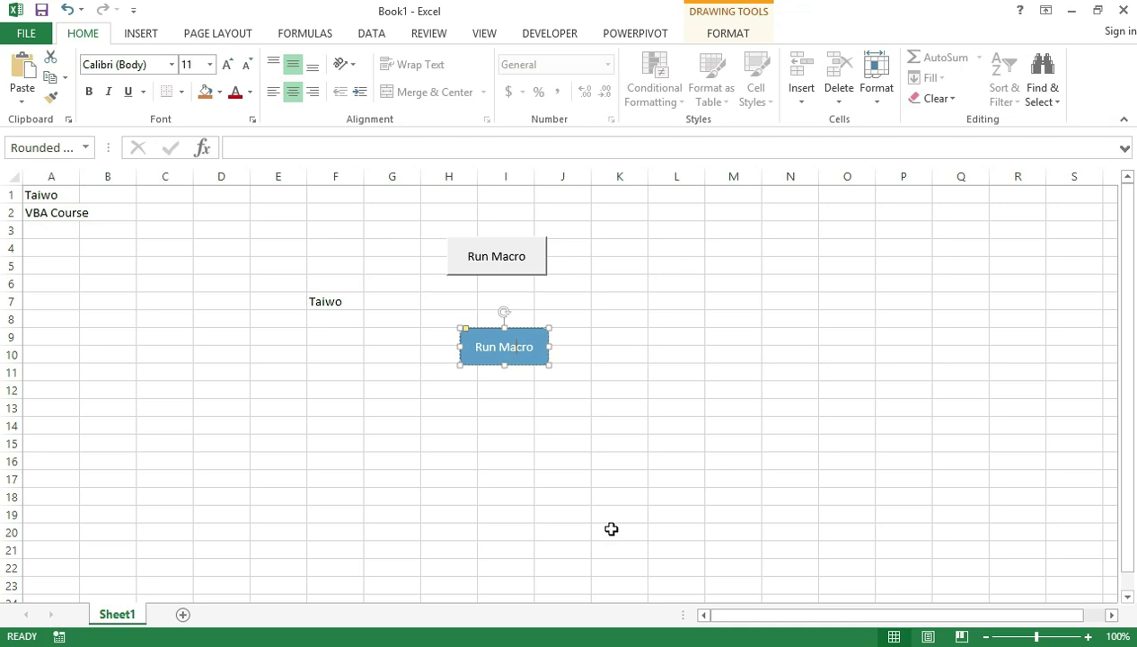
{"action": "left_click", "coordinate": [544, 451]}
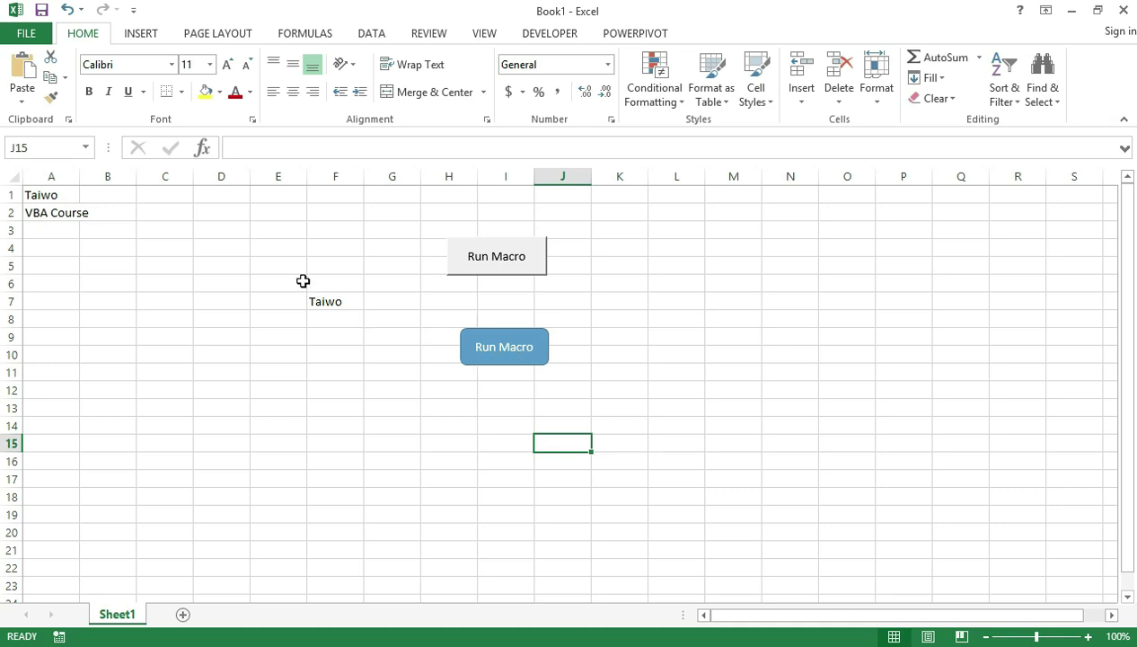
Clear cells A1:A2 and run the macro from the rounded rectangle with A1 selected
{"action": "left_click_drag", "start_coordinate": [54, 200], "coordinate": [57, 214]}
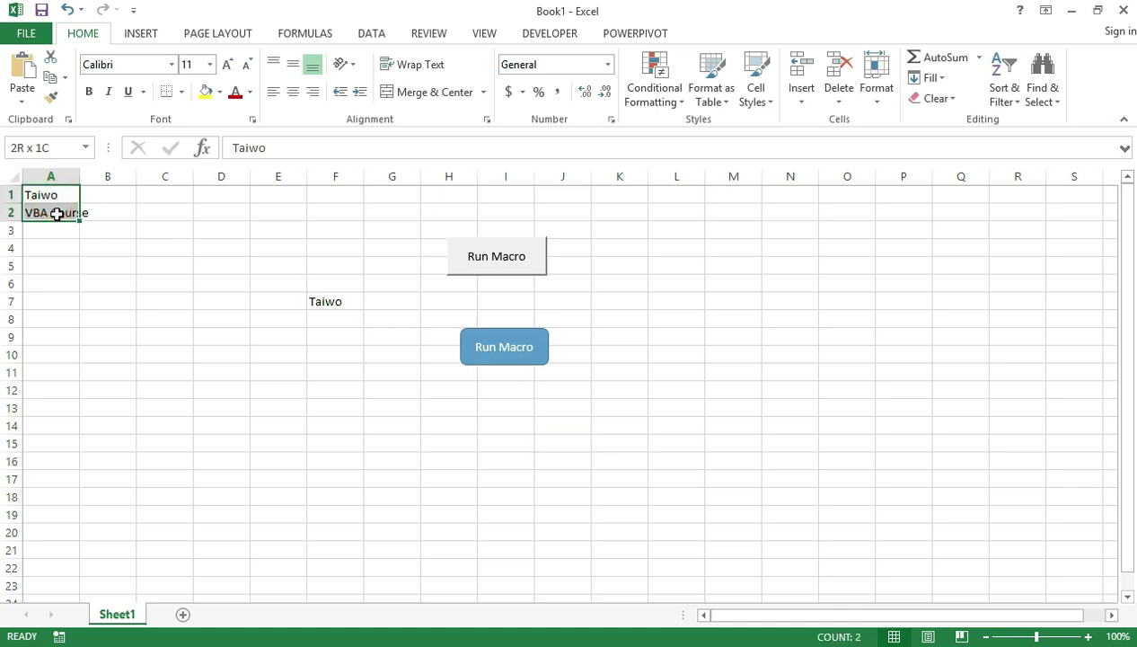
{"action": "key", "text": "Delete"}
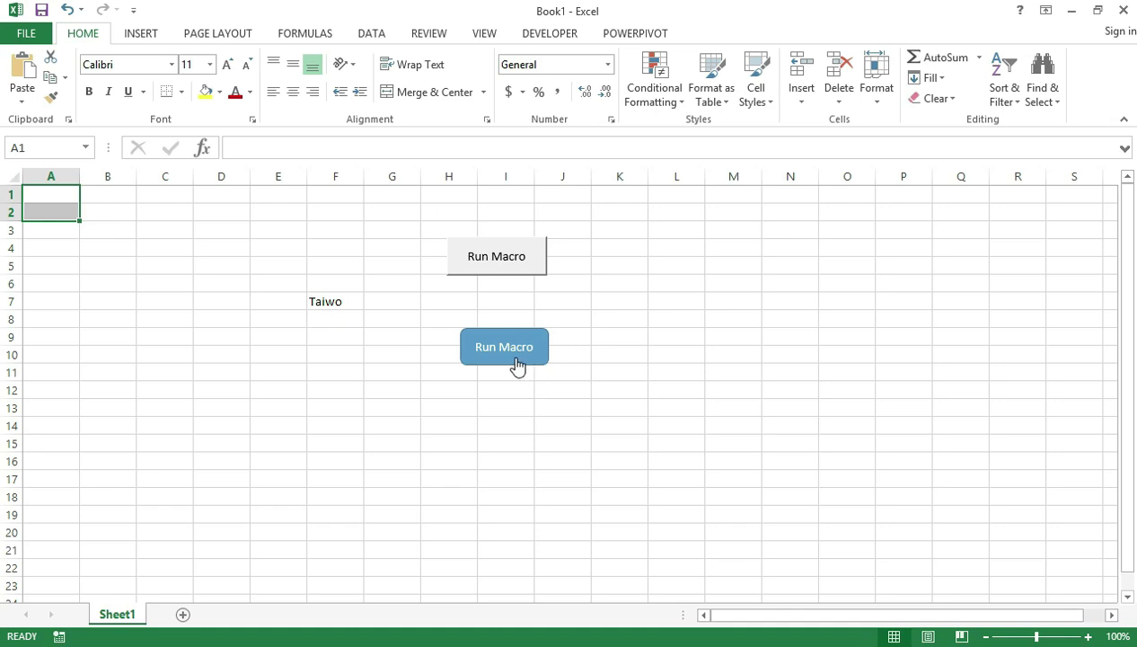
{"action": "left_click", "coordinate": [152, 280]}
{"action": "left_click", "coordinate": [51, 199]}
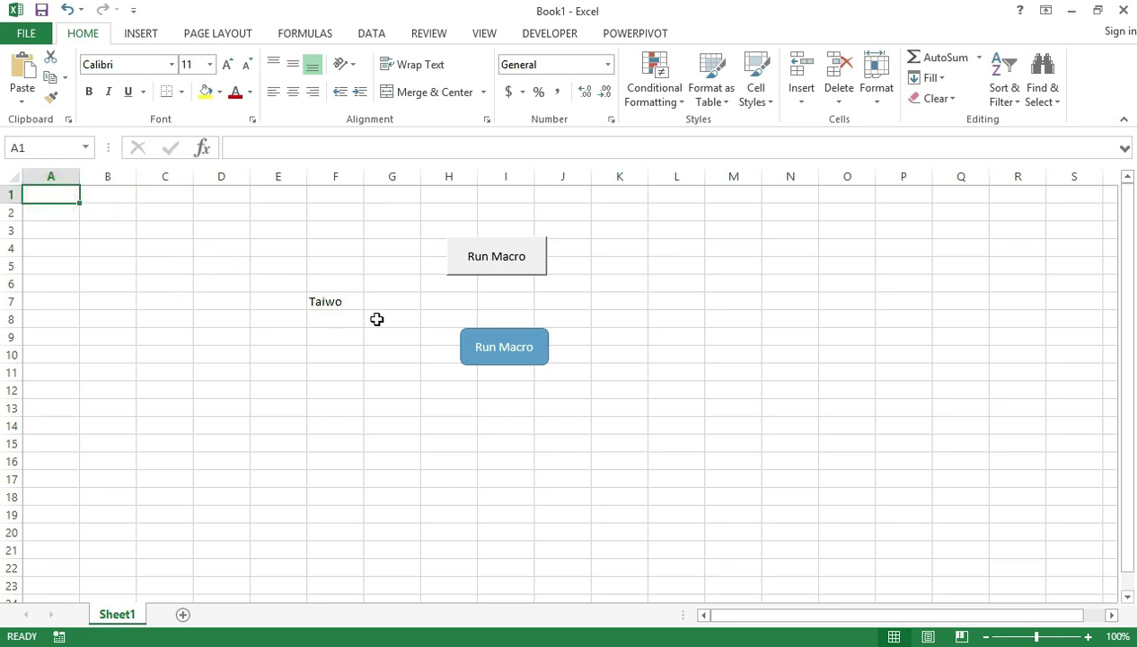
{"action": "left_click", "coordinate": [504, 359]}
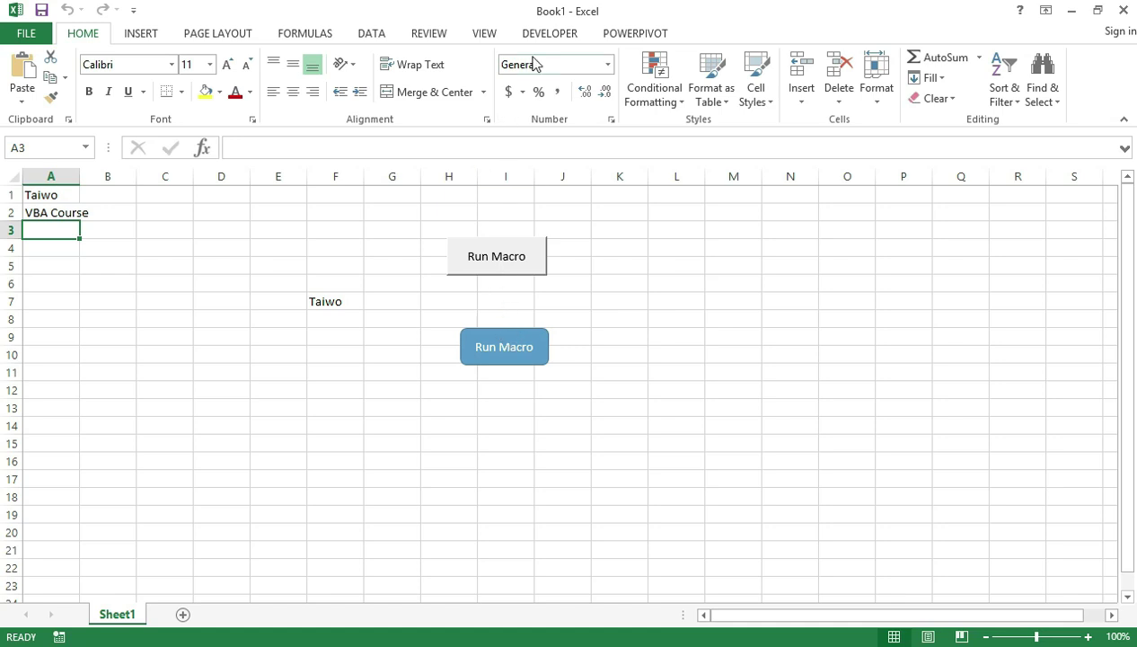
Clear cells A1:A2 again, select A1 and run LearnExcel from the workbook's list of macros
{"action": "left_click", "coordinate": [550, 34]}
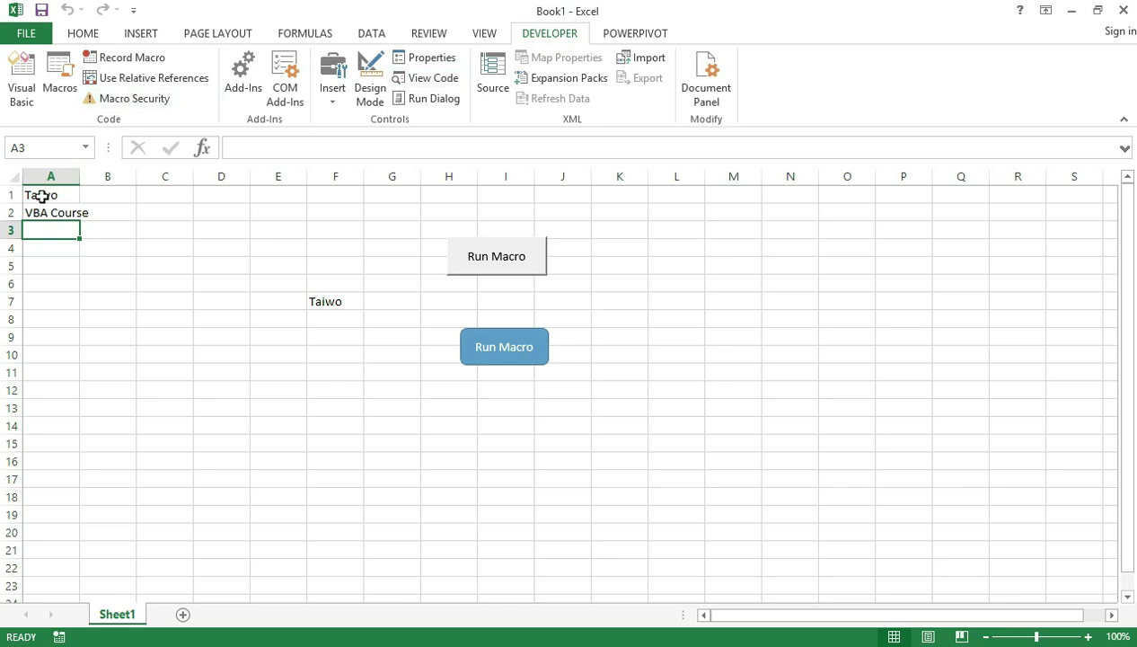
{"action": "left_click_drag", "start_coordinate": [42, 196], "coordinate": [39, 216]}
{"action": "key", "text": "Delete"}
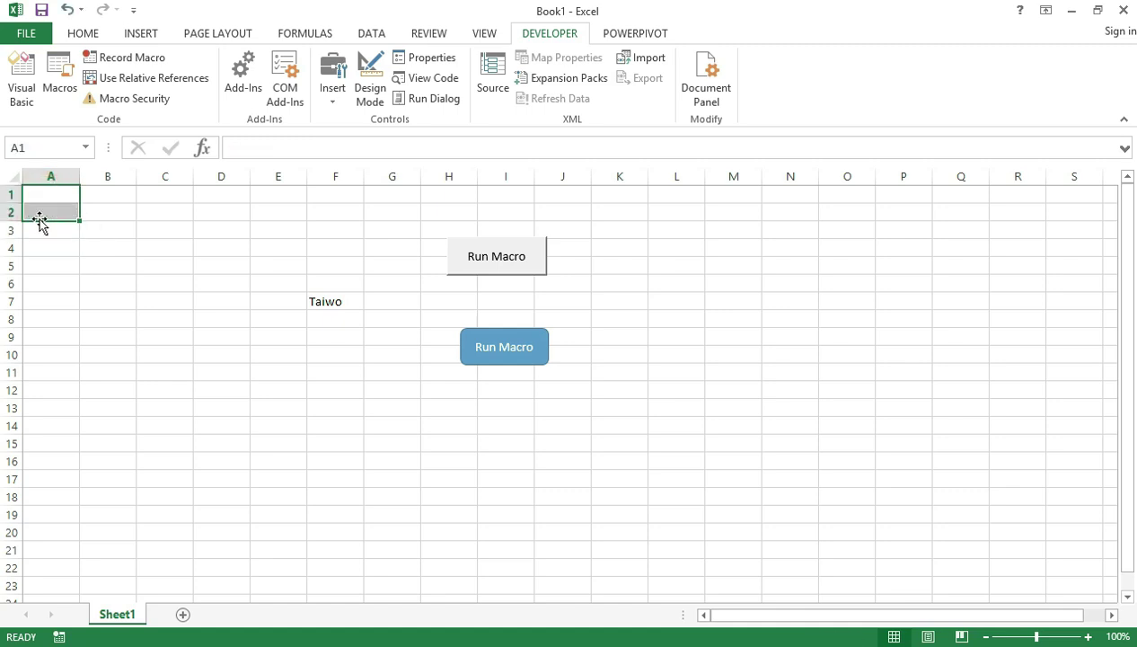
{"action": "left_click", "coordinate": [74, 303]}
{"action": "left_click", "coordinate": [59, 196]}
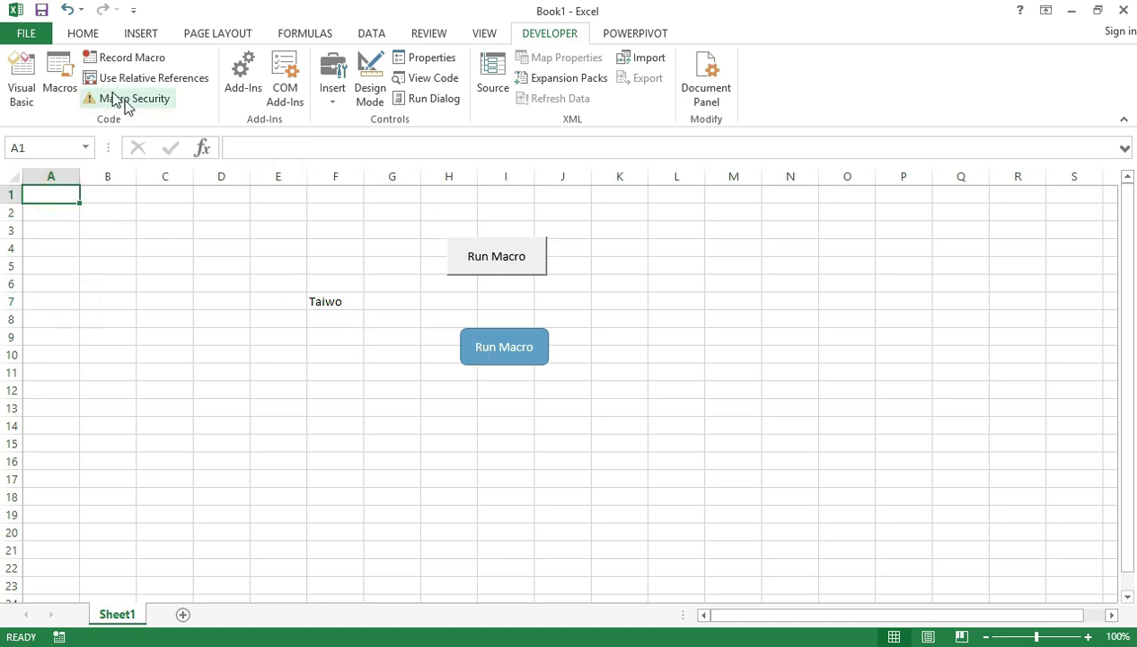
{"action": "left_click", "coordinate": [63, 81]}
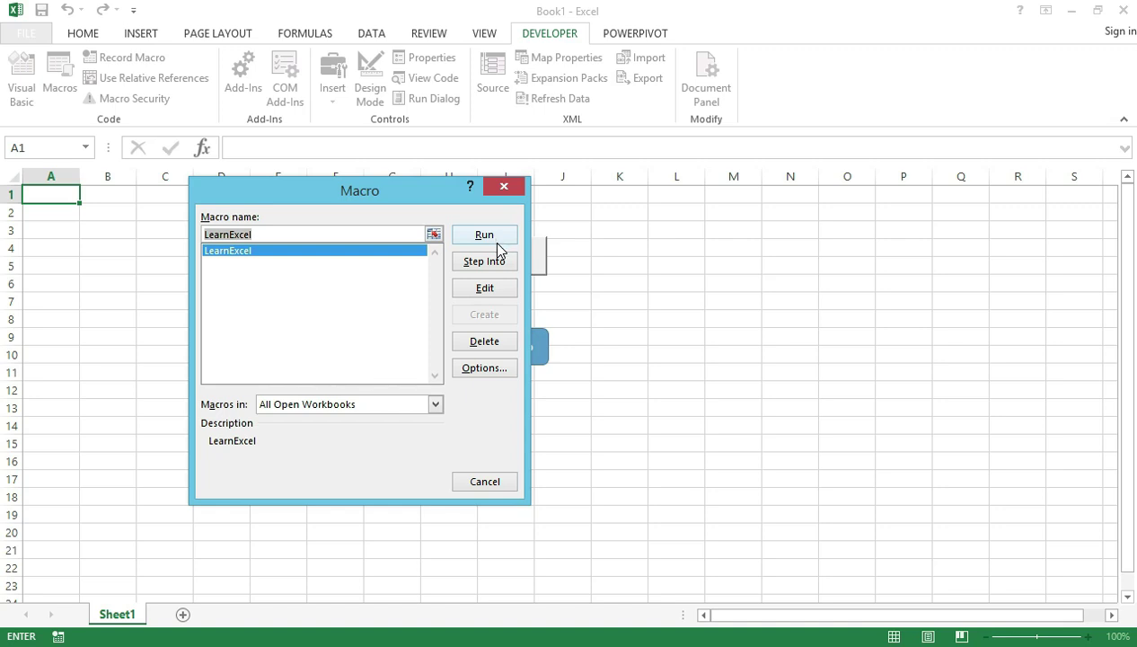
{"action": "left_click", "coordinate": [257, 249]}
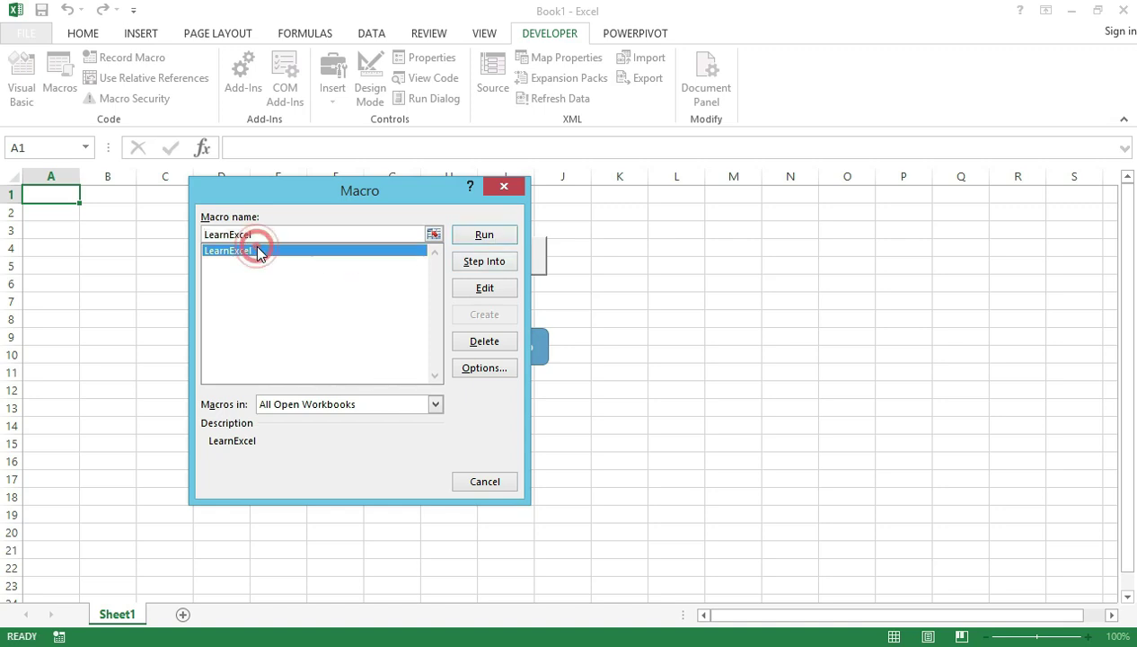
{"action": "left_click", "coordinate": [483, 235]}
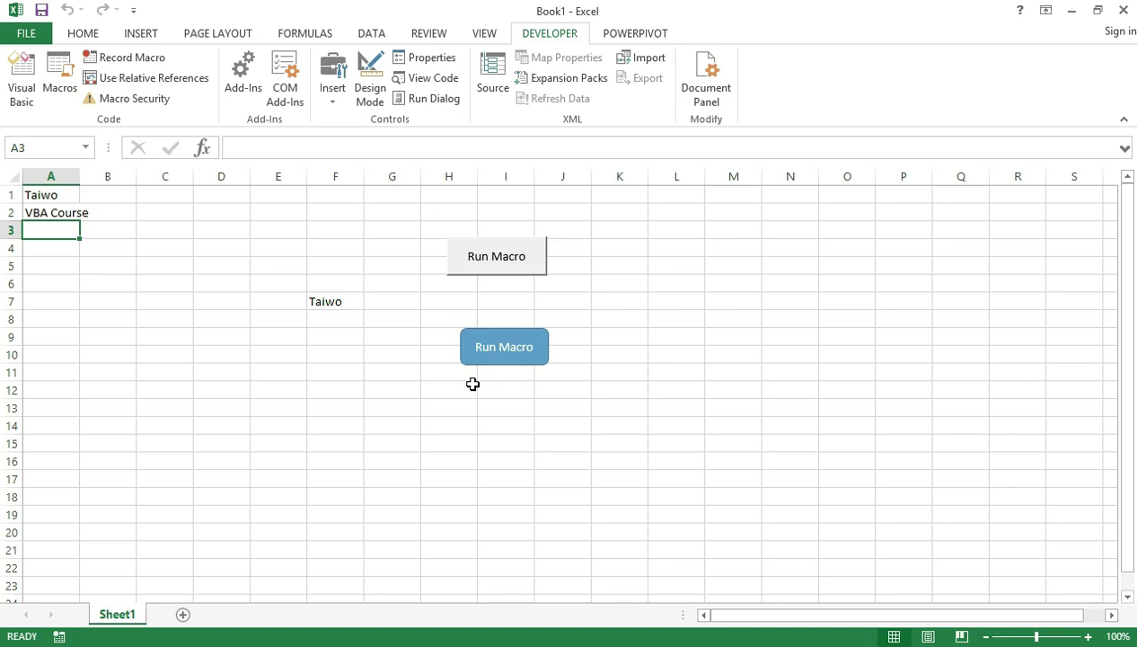
{"action": "left_click", "coordinate": [60, 103]}
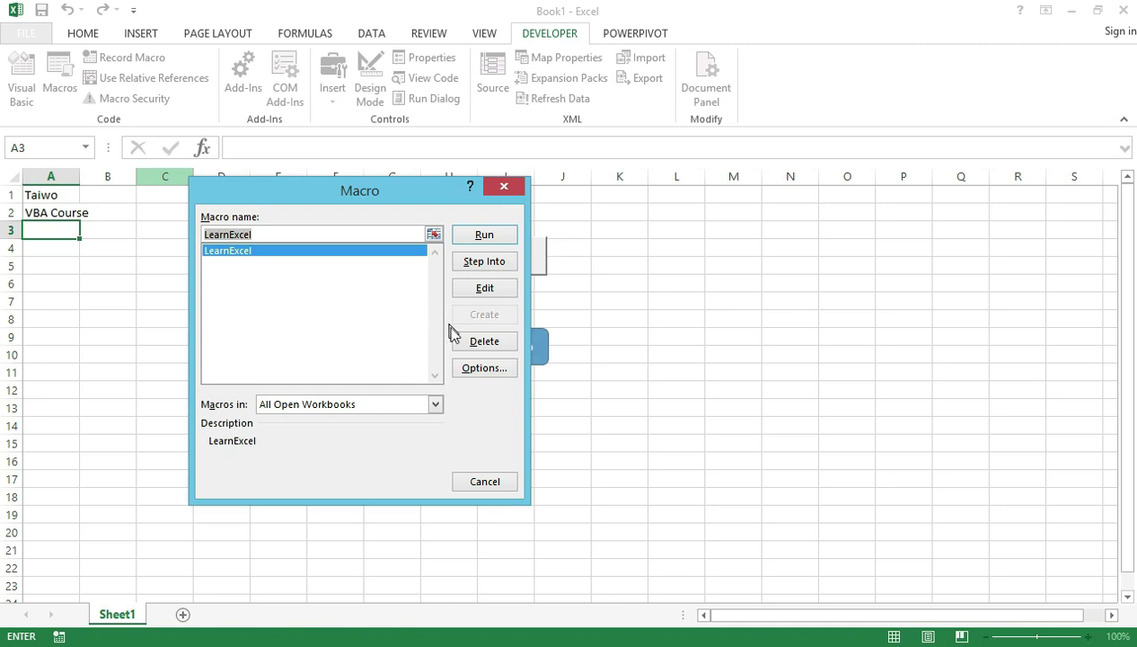
{"action": "left_click", "coordinate": [506, 186]}
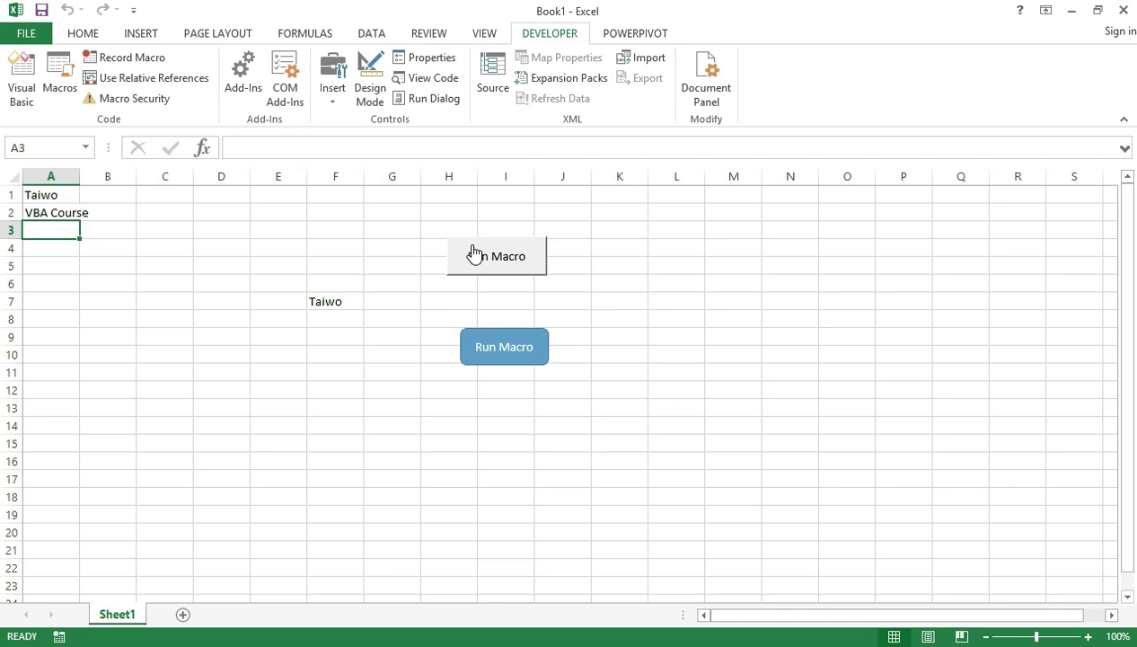
{"action": "type", "text": "S"}
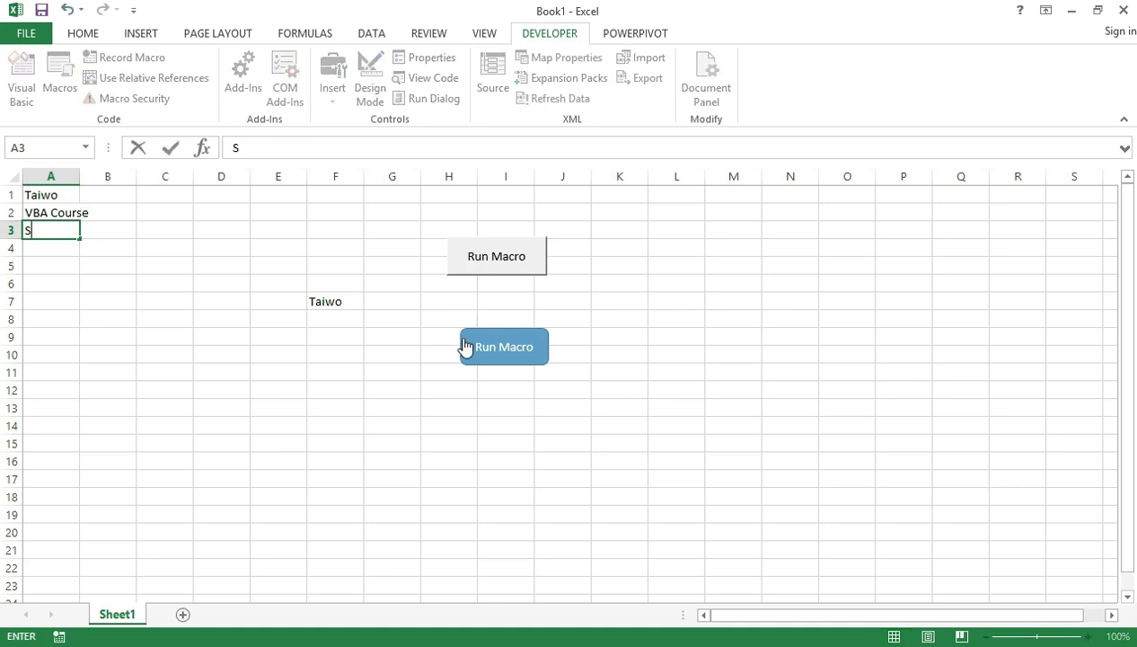
{"action": "key", "text": "BackSpace"}
Enter text beginning with "S" in cell G12
{"action": "left_click", "coordinate": [382, 385]}
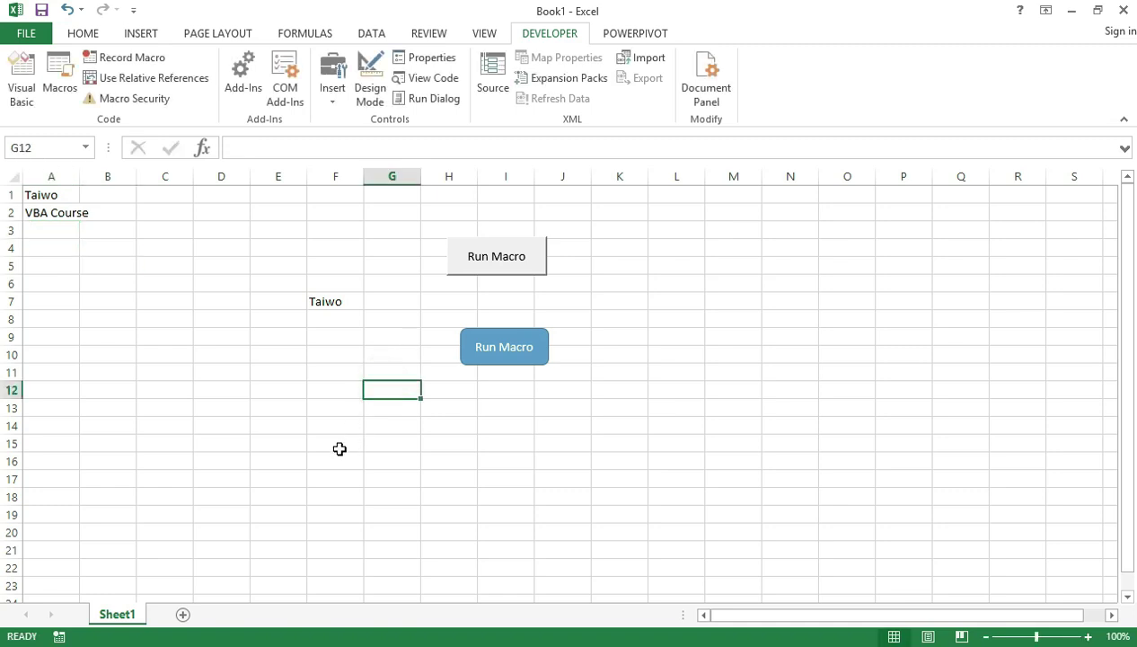
{"action": "type", "text": "S"}
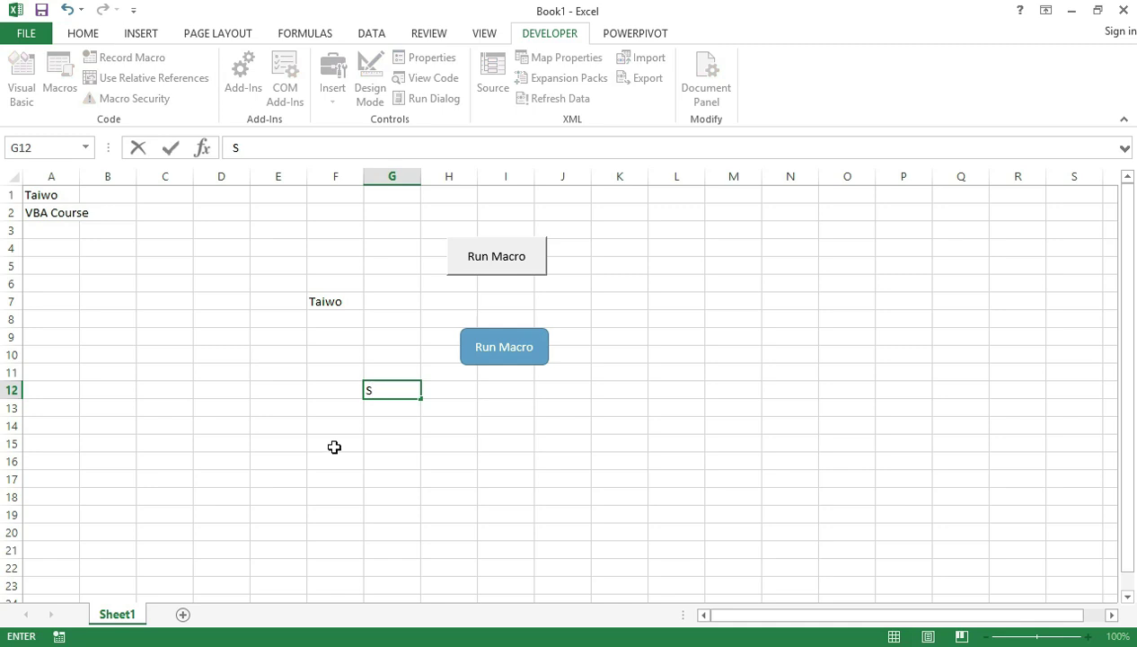